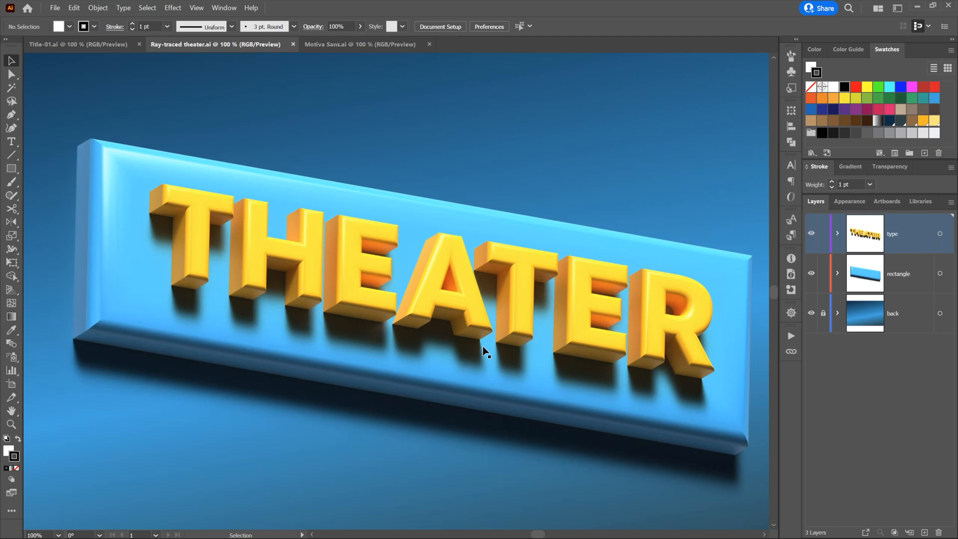
Switch to the Motiva Sans.ai document and select the THEATER text
{"action": "key", "text": "ctrl+Tab"}
{"action": "left_click", "coordinate": [417, 322]}
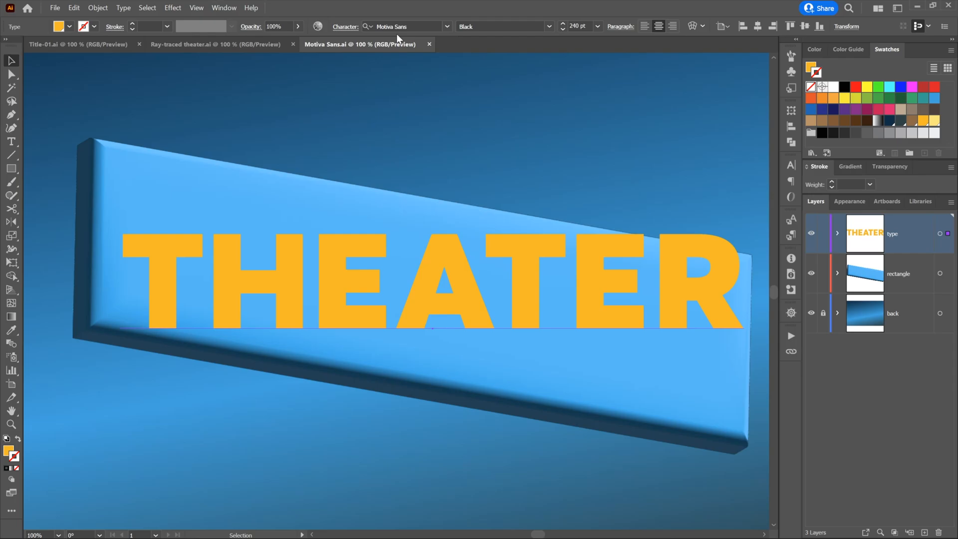
{"action": "left_click", "coordinate": [124, 7]}
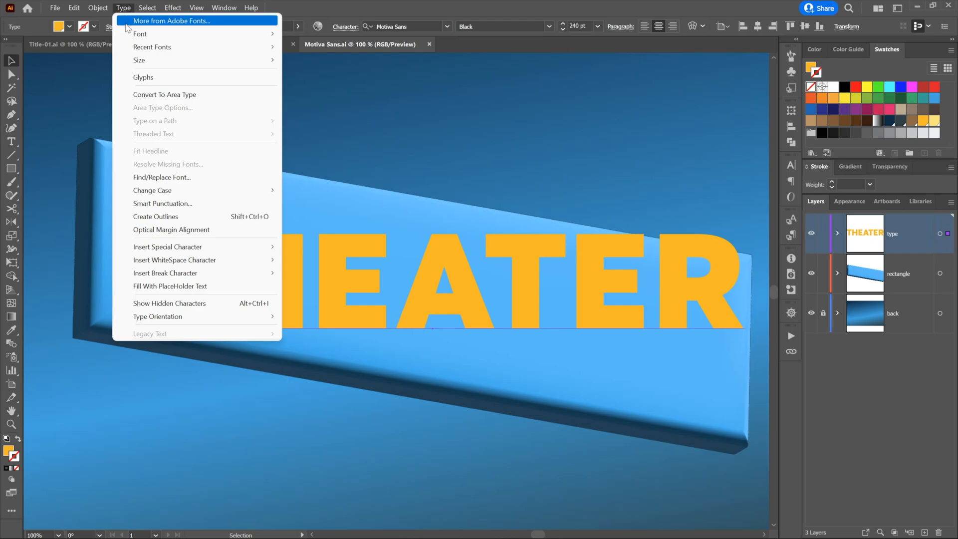
{"action": "key", "text": "Escape"}
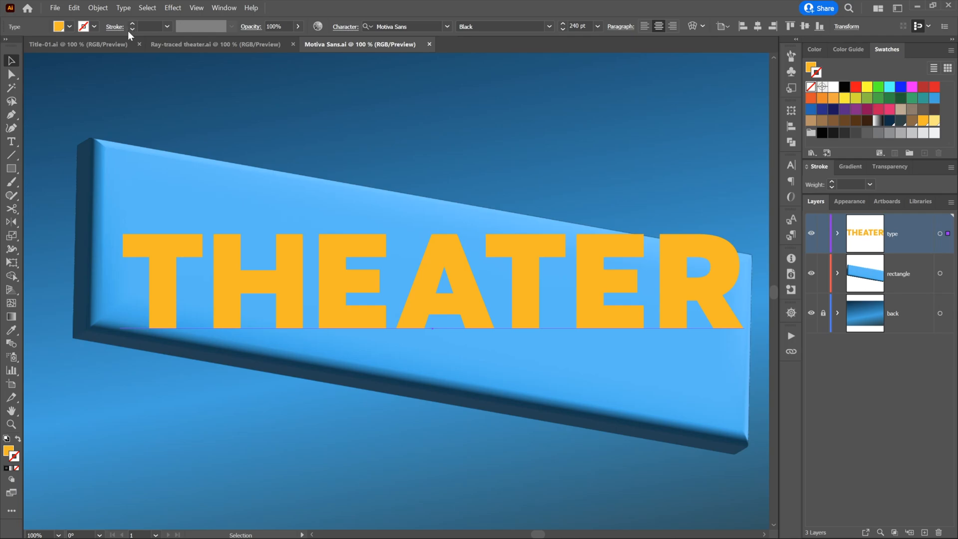
Save the blue 3D rectangle's appearance as a new graphic style named "3D basic"
{"action": "left_click", "coordinate": [181, 160]}
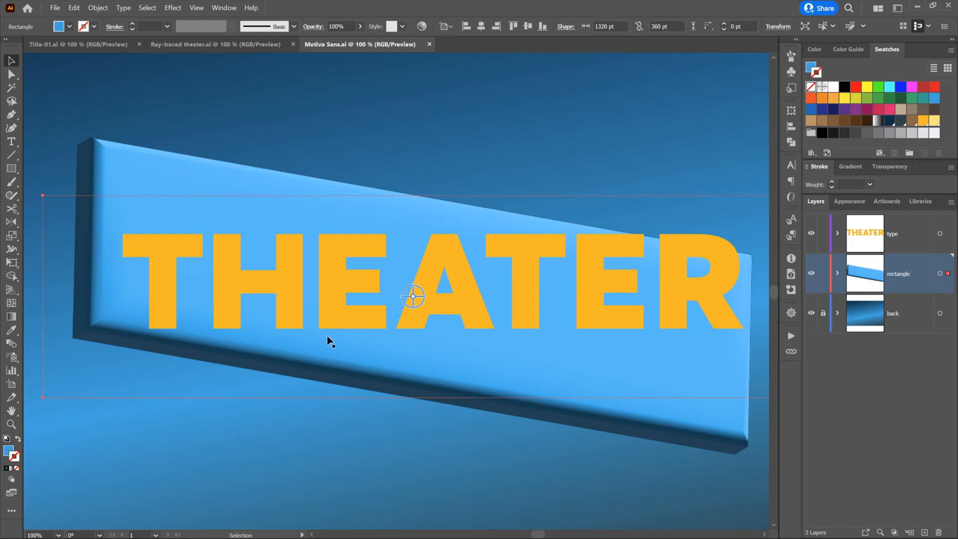
{"action": "left_click", "coordinate": [224, 7]}
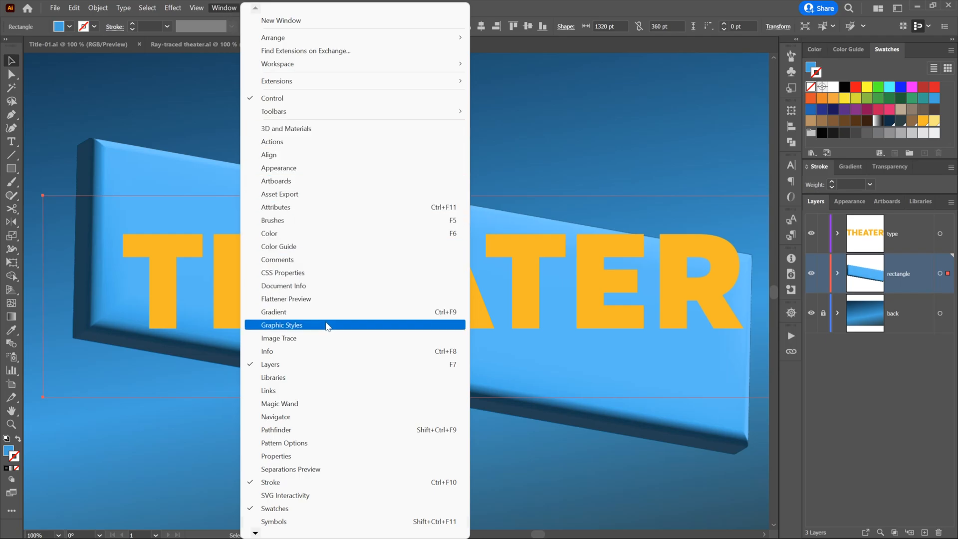
{"action": "left_click", "coordinate": [327, 326]}
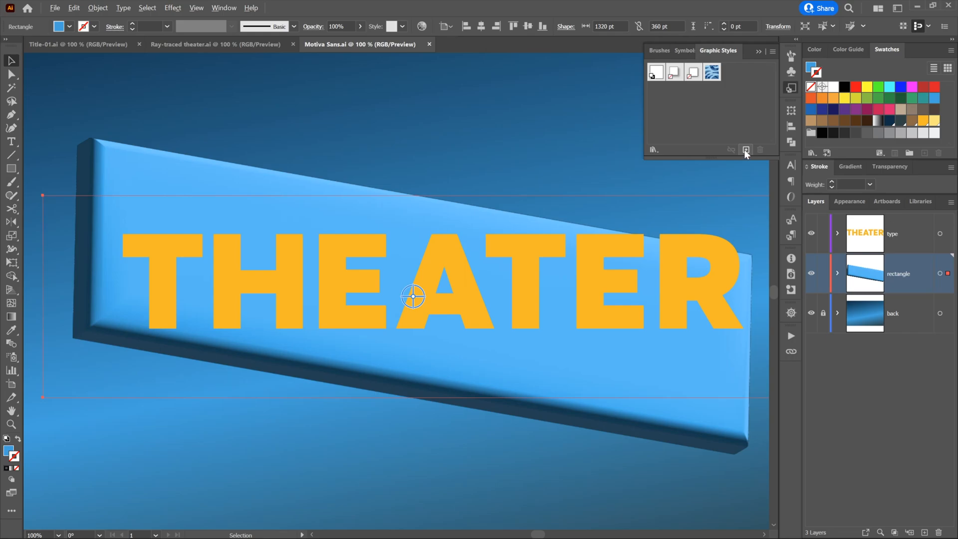
{"action": "left_click", "coordinate": [745, 149], "text": "alt"}
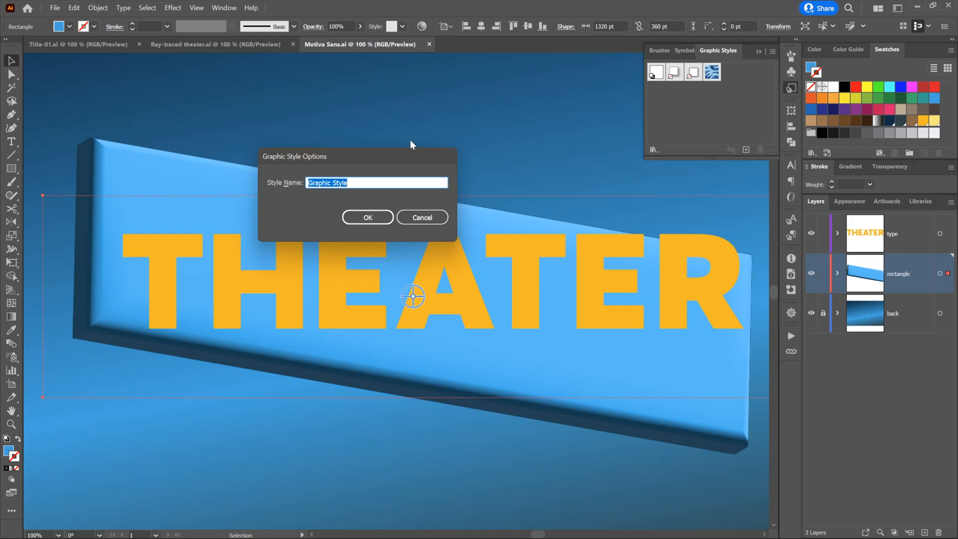
{"action": "type", "text": "3D baisic"}
{"action": "left_click", "coordinate": [363, 219]}
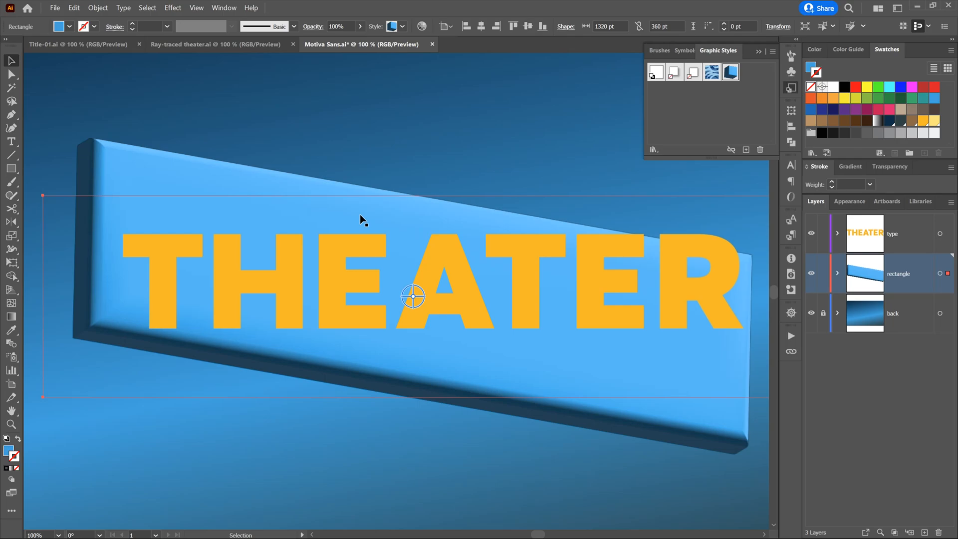
Apply the "3D basic" graphic style to the THEATER text
{"action": "left_click", "coordinate": [365, 317]}
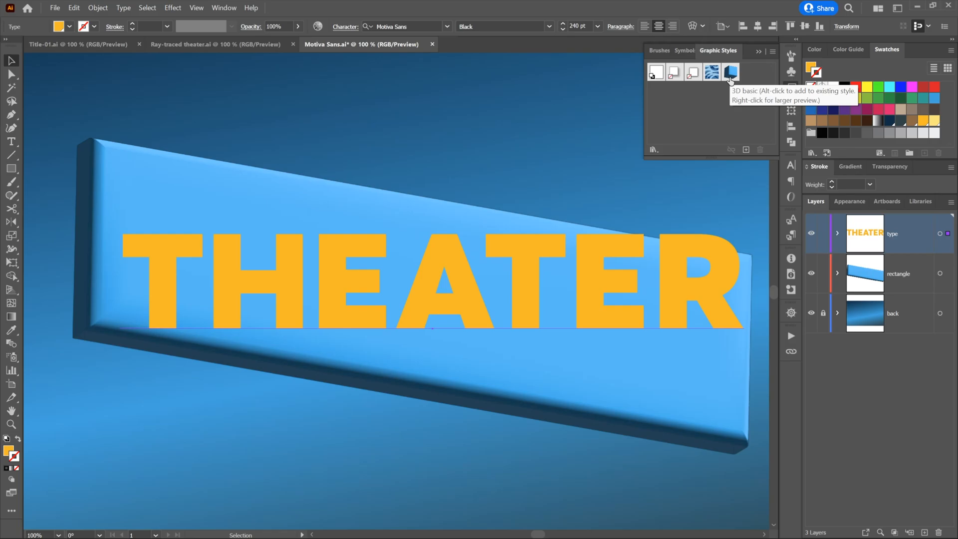
{"action": "left_click", "coordinate": [730, 73]}
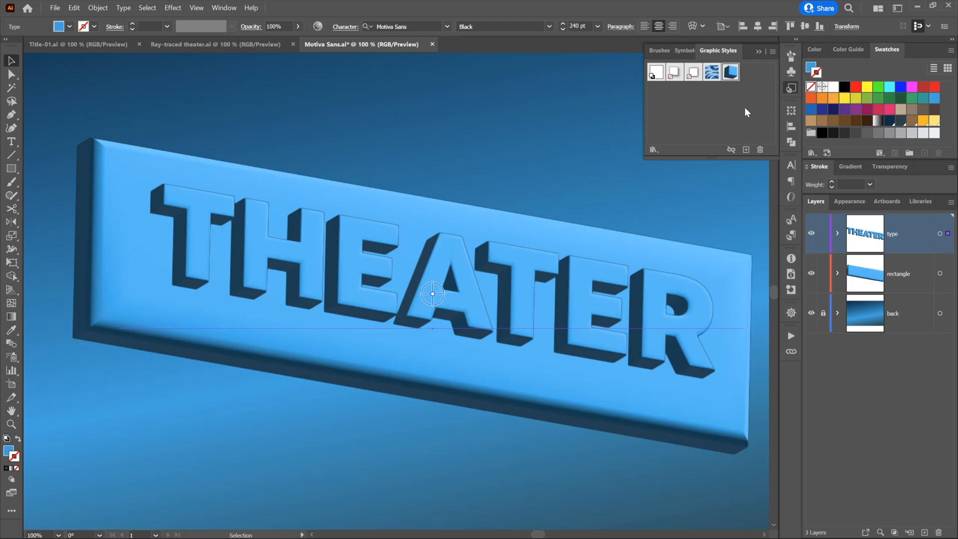
{"action": "left_click", "coordinate": [759, 52]}
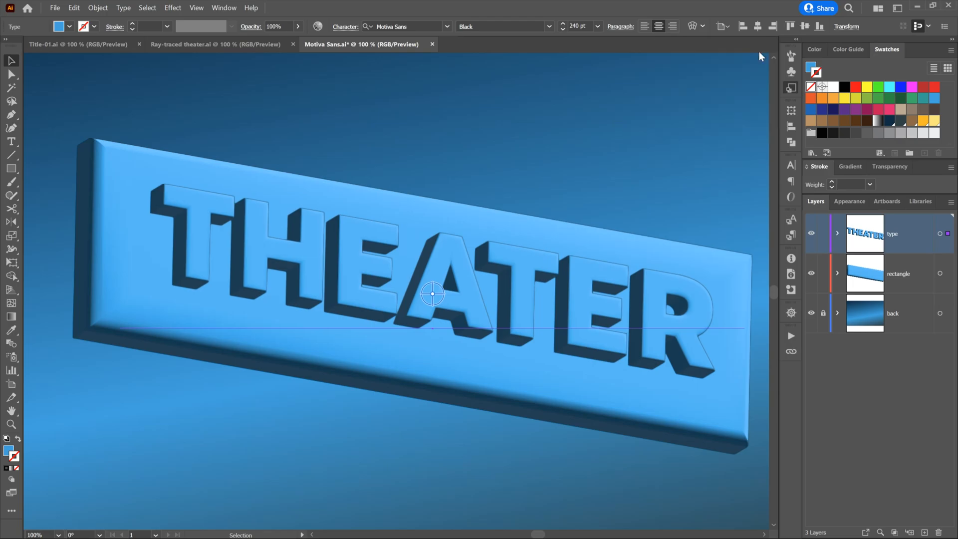
Bring up the 3D and Materials settings and change the THEATER text's fill to the yellow-orange swatch
{"action": "left_click", "coordinate": [223, 9]}
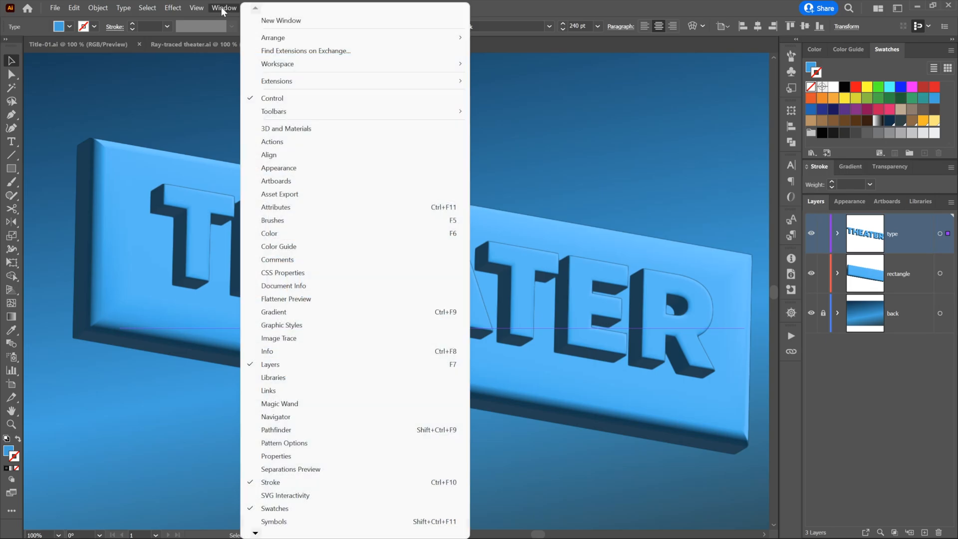
{"action": "left_click", "coordinate": [323, 129]}
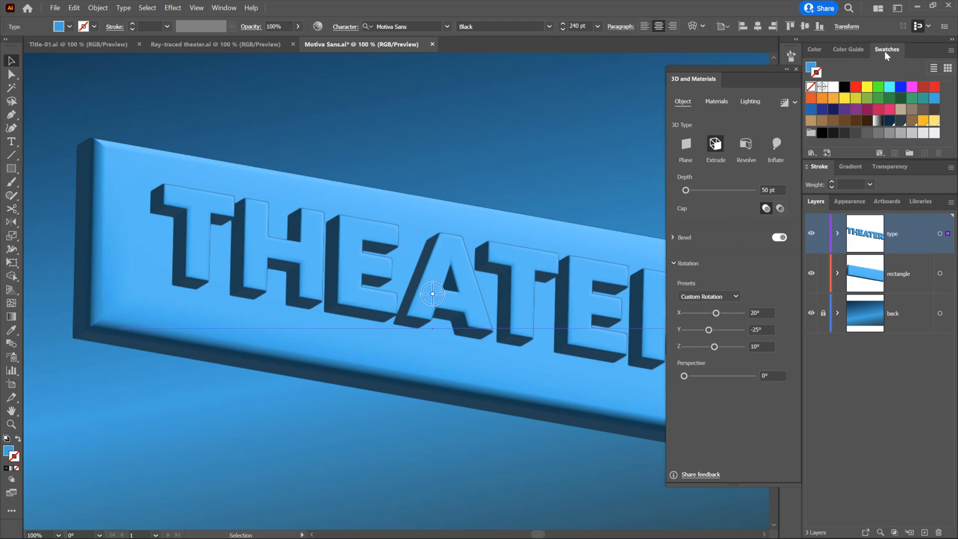
{"action": "left_click", "coordinate": [810, 67]}
{"action": "left_click", "coordinate": [923, 123]}
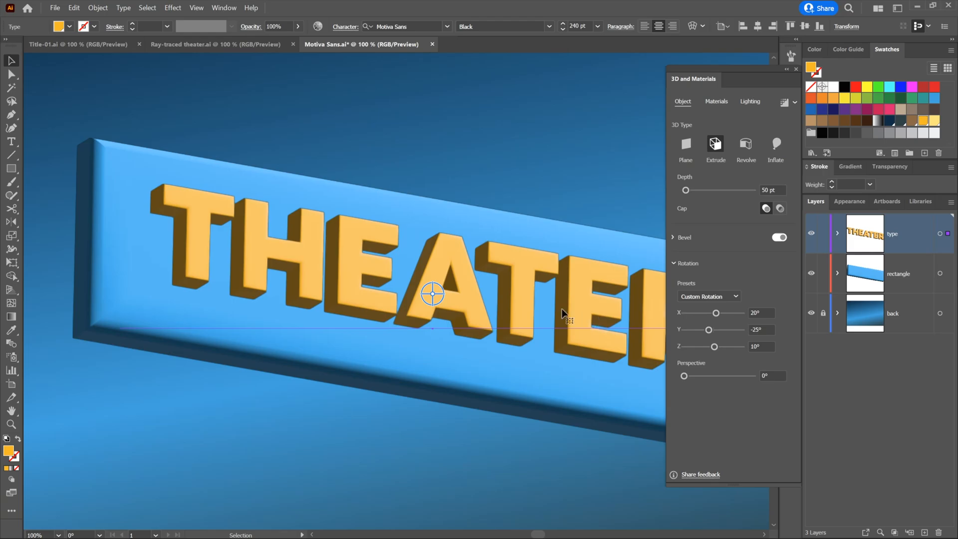
Set the round bevel on the THEATER text to 50% width and 50% height
{"action": "left_click", "coordinate": [673, 238]}
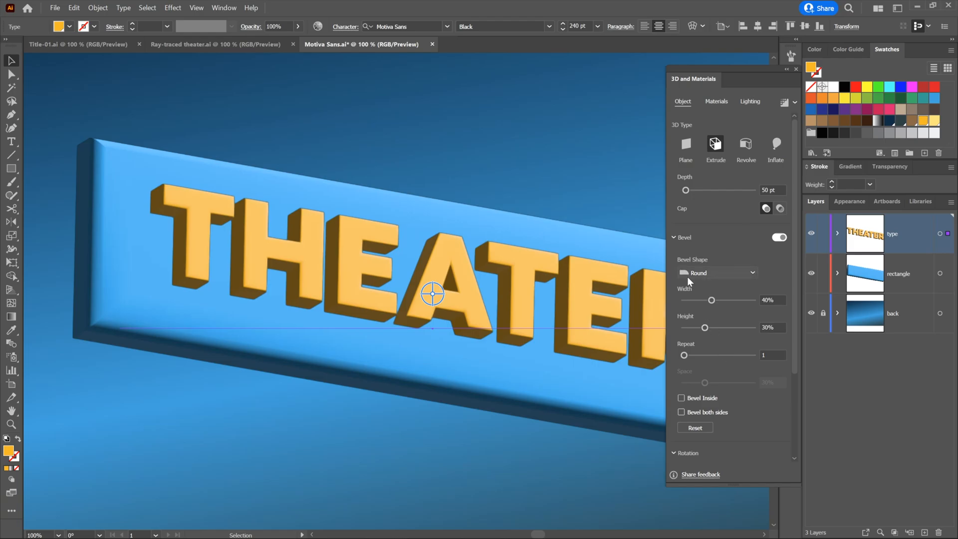
{"action": "left_click", "coordinate": [775, 300]}
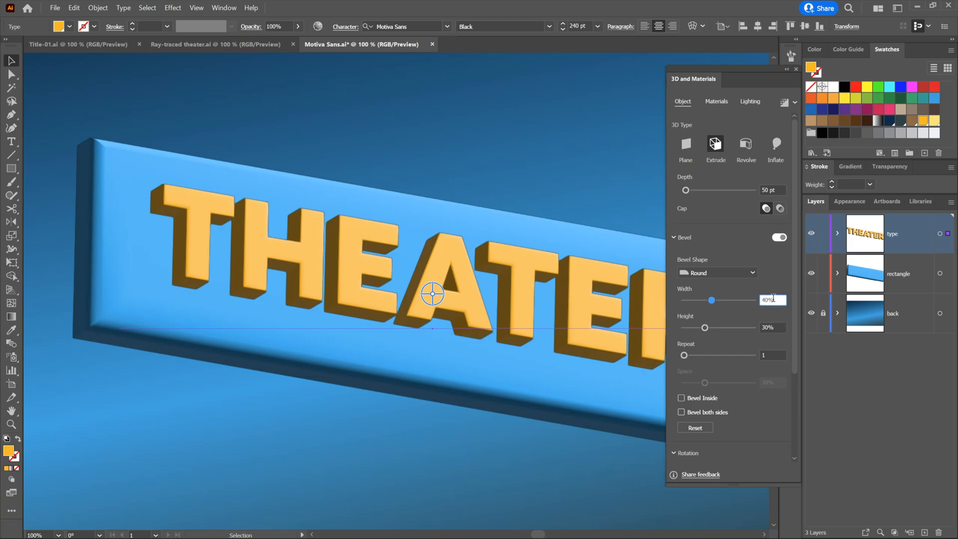
{"action": "key", "text": "shift+Up"}
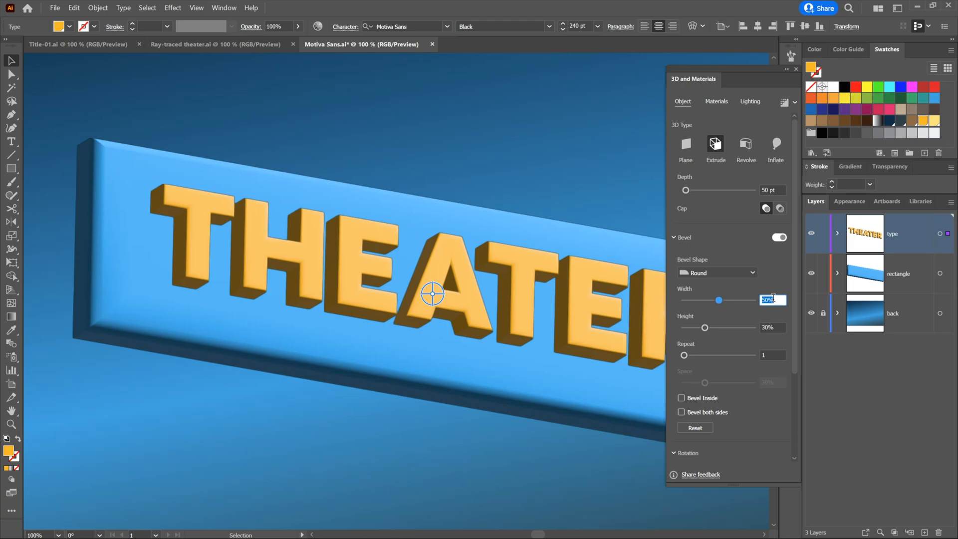
{"action": "key", "text": "Tab"}
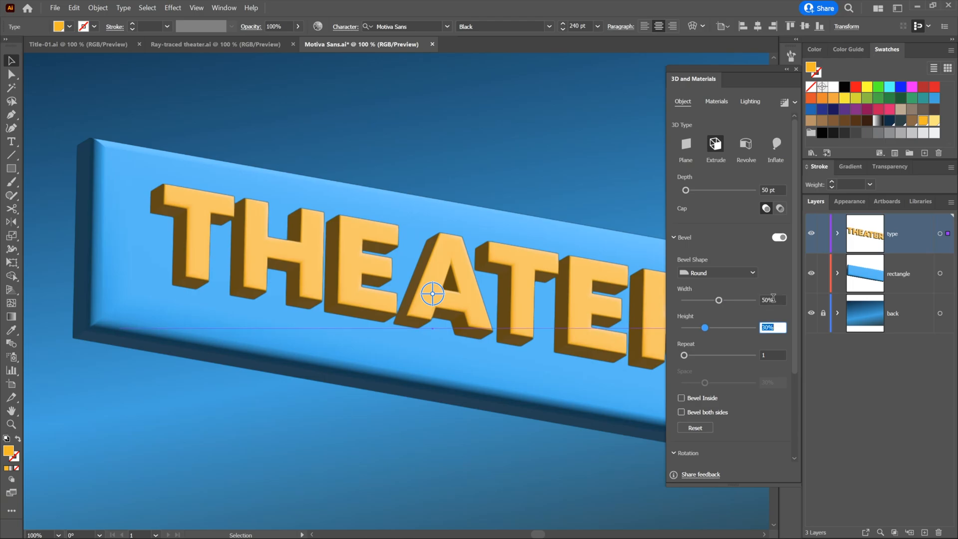
{"action": "key", "text": "shift+Up"}
{"action": "key", "text": "shift+Up"}
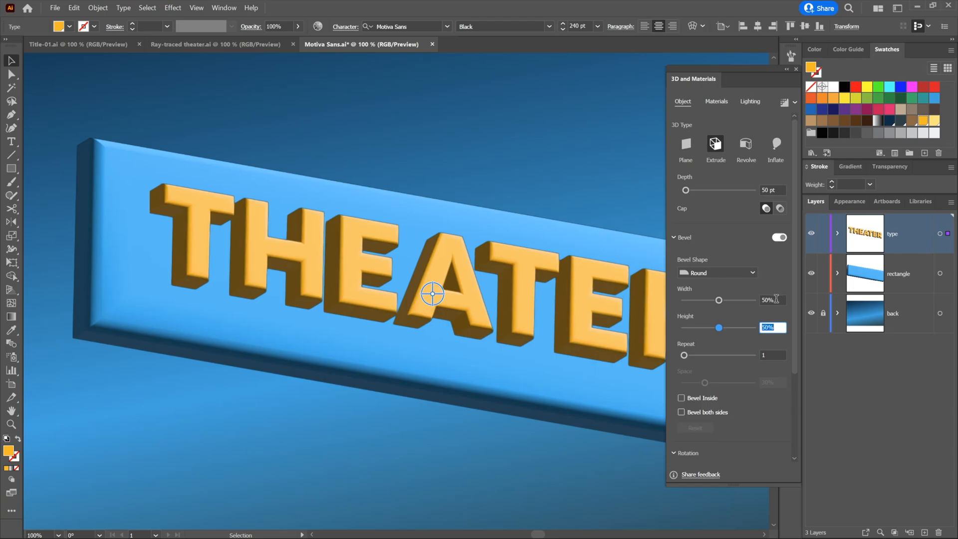
{"action": "left_click", "coordinate": [471, 312]}
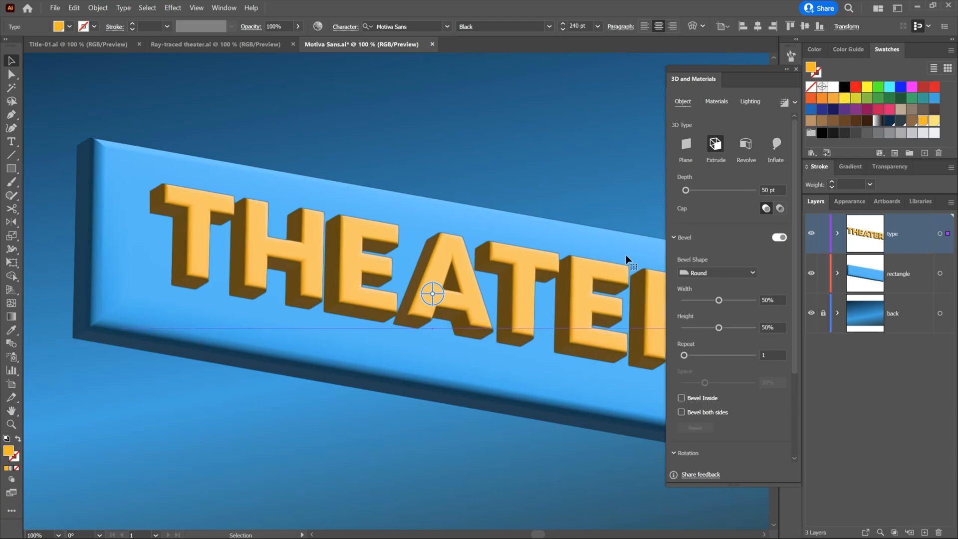
{"action": "left_click", "coordinate": [673, 237]}
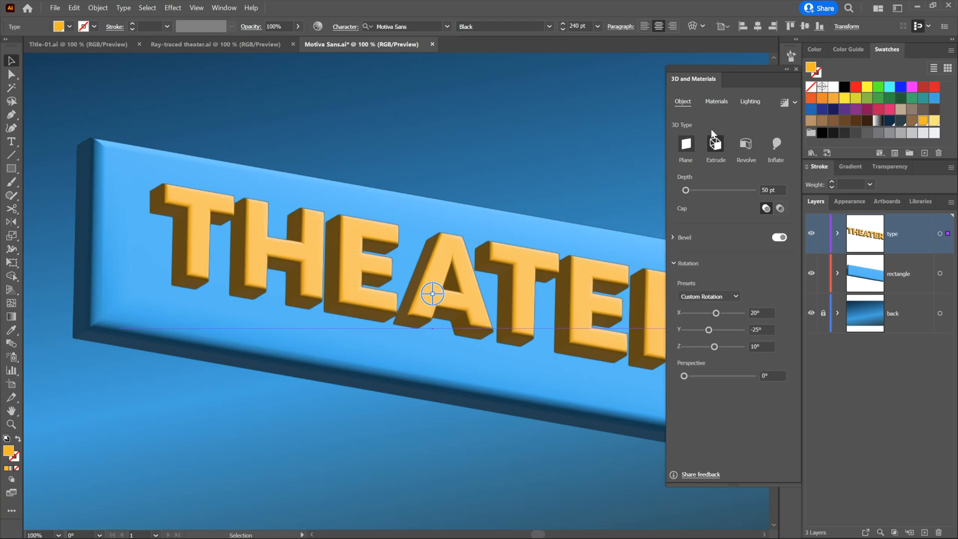
Turn off ambient light in the text's 3D lighting and raise the light intensity to 170%, followed by 200%
{"action": "left_click", "coordinate": [751, 102]}
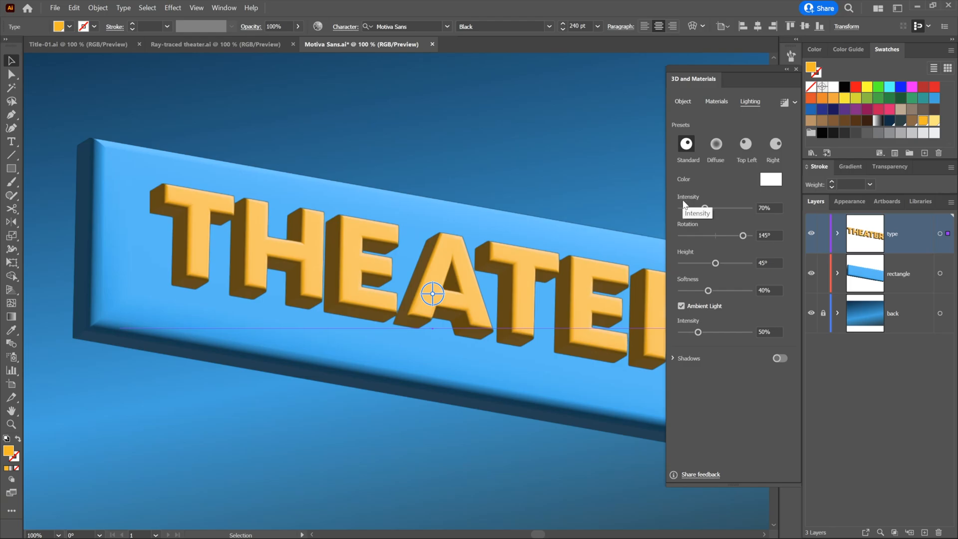
{"action": "left_click", "coordinate": [681, 306]}
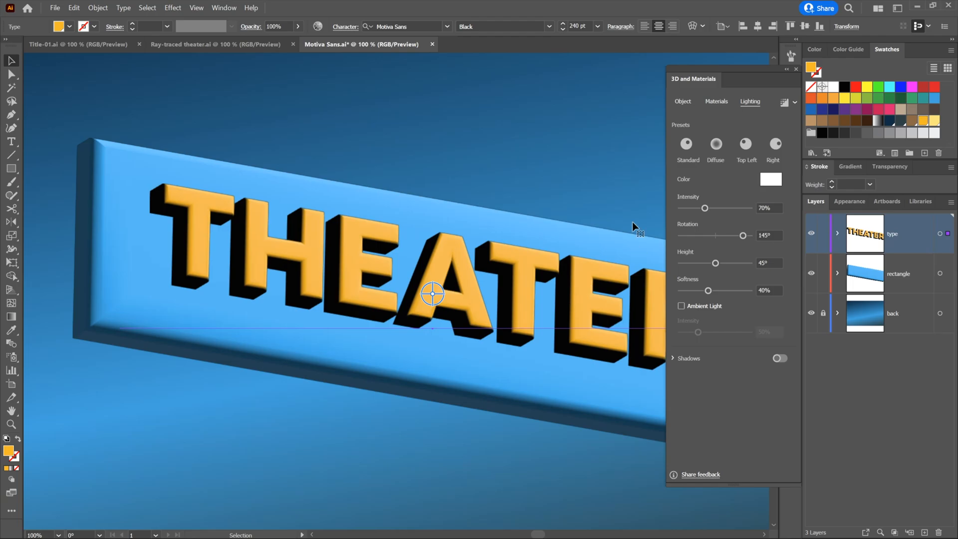
{"action": "left_click_drag", "start_coordinate": [705, 208], "coordinate": [741, 207]}
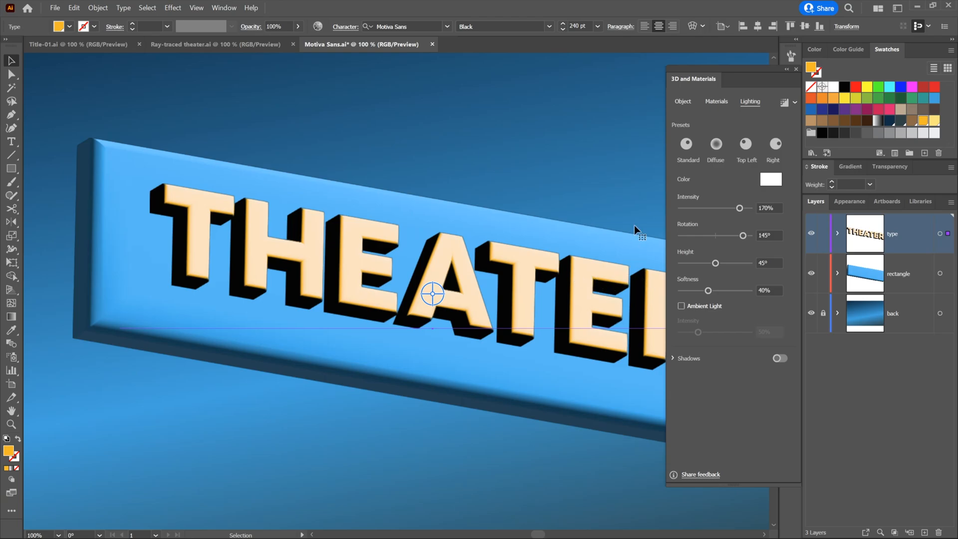
{"action": "left_click_drag", "start_coordinate": [740, 208], "coordinate": [753, 205]}
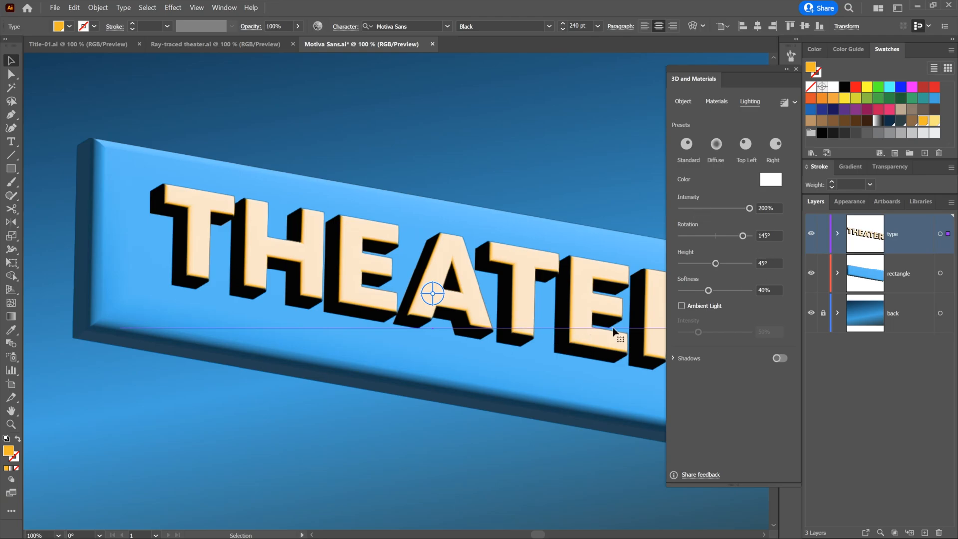
Turn ambient light back on, with the light intensity at 0% and the ambient intensity at about 137%
{"action": "left_click", "coordinate": [682, 306]}
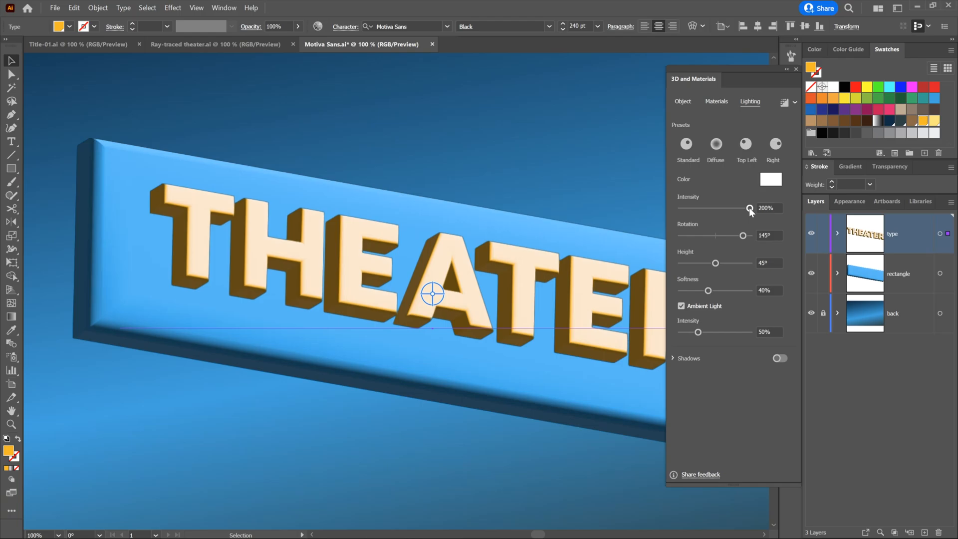
{"action": "left_click_drag", "start_coordinate": [749, 208], "coordinate": [670, 205]}
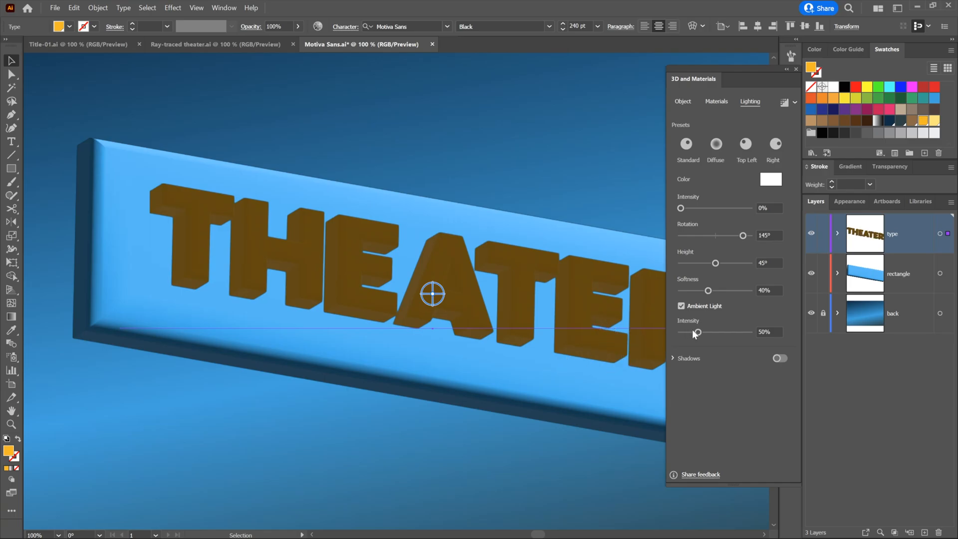
{"action": "left_click_drag", "start_coordinate": [694, 332], "coordinate": [728, 334]}
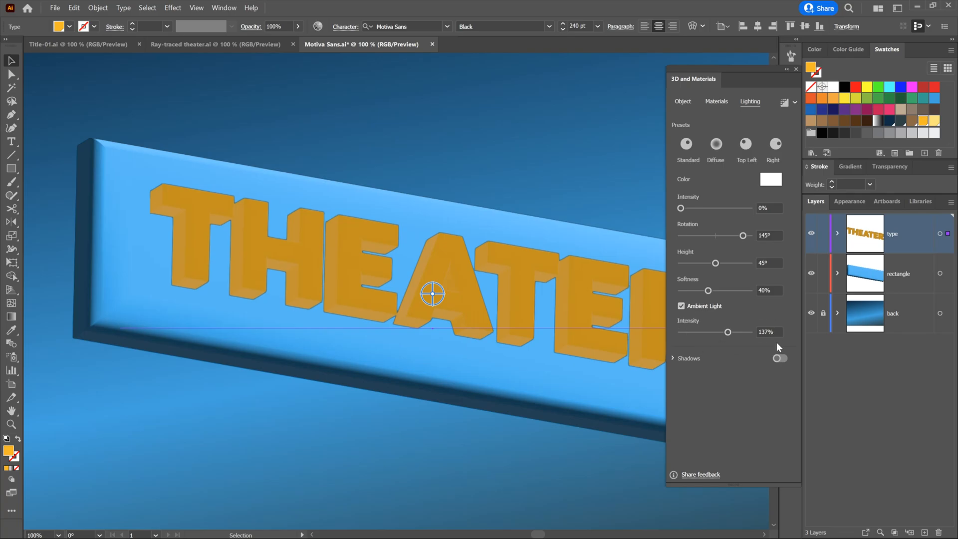
Set the text's light intensity to about 133% and its ambient intensity to about 28%
{"action": "left_click_drag", "start_coordinate": [681, 210], "coordinate": [726, 208]}
{"action": "left_click_drag", "start_coordinate": [728, 332], "coordinate": [691, 333]}
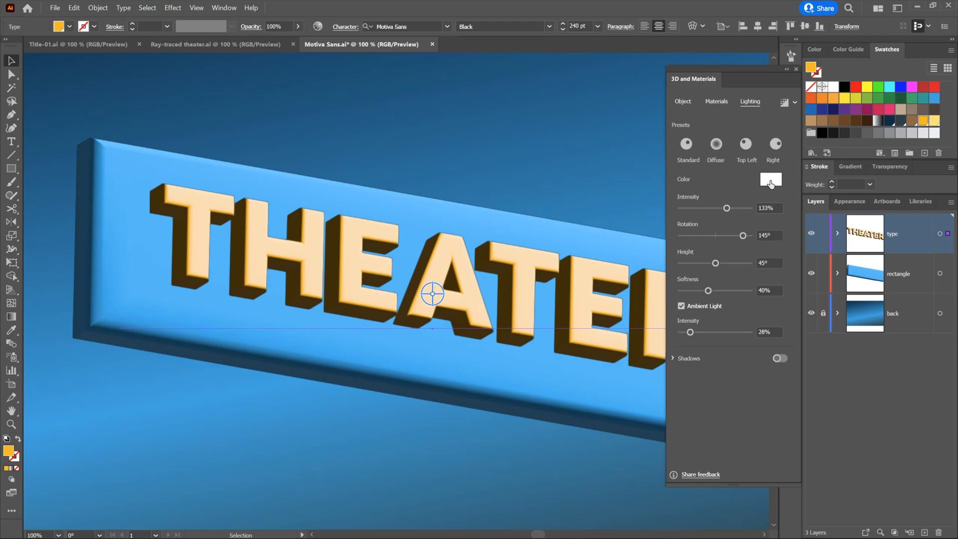
Change the text's light color to red, CE4A4A
{"action": "left_click", "coordinate": [770, 181]}
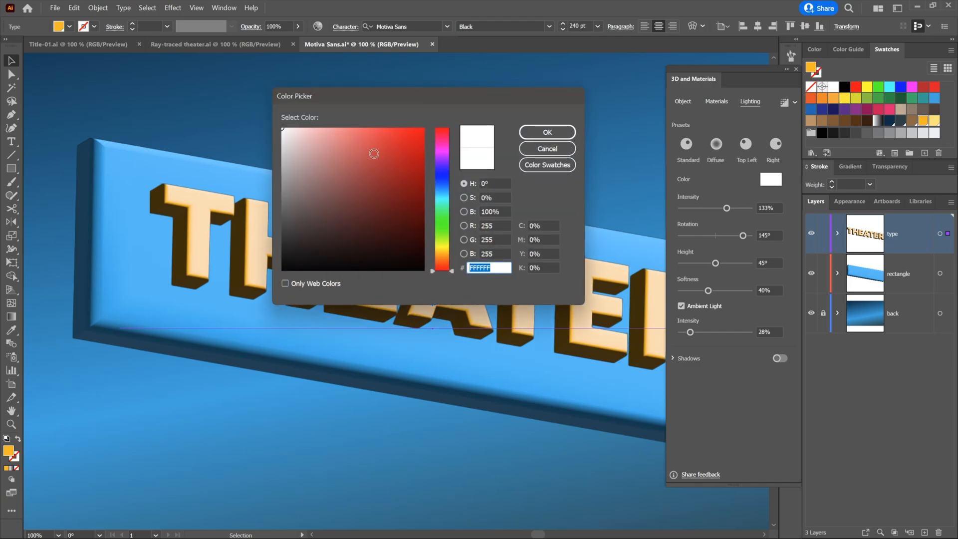
{"action": "left_click", "coordinate": [374, 153]}
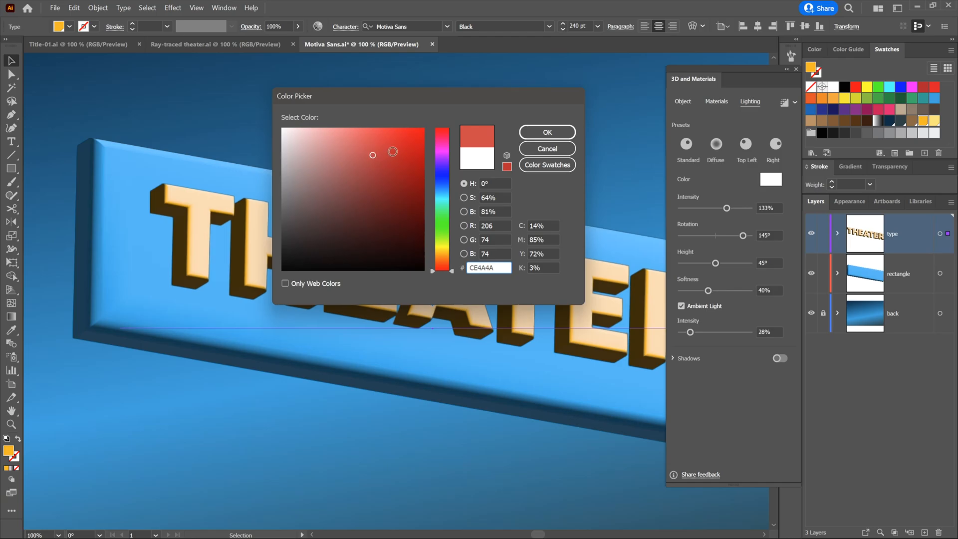
{"action": "left_click", "coordinate": [534, 134]}
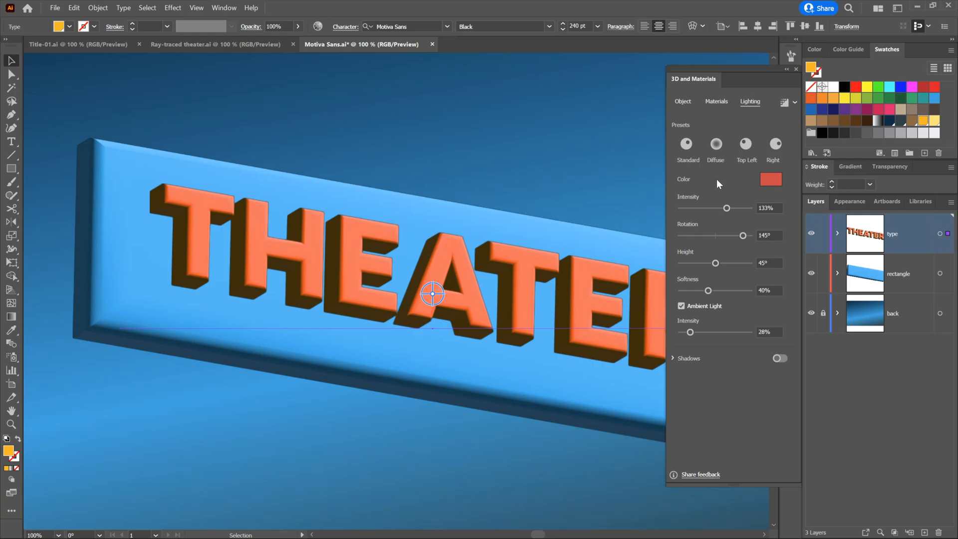
Change the THEATER text's light color to white, FFFFFF
{"action": "left_click", "coordinate": [769, 180]}
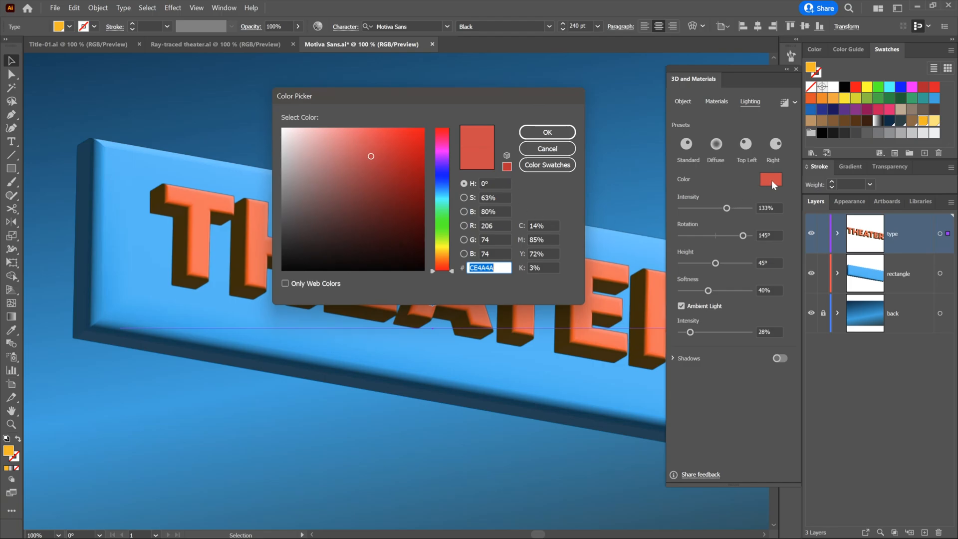
{"action": "left_click_drag", "start_coordinate": [314, 137], "coordinate": [275, 123]}
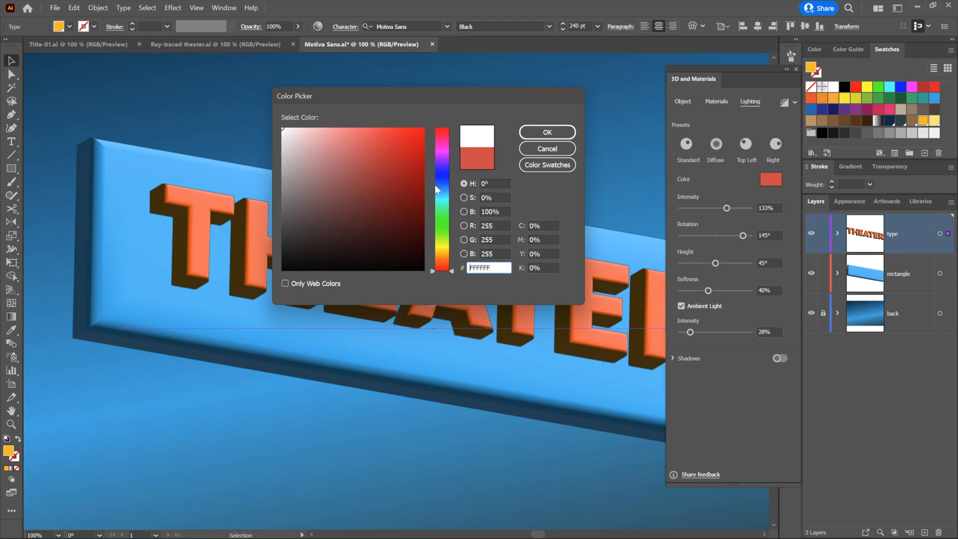
{"action": "left_click", "coordinate": [493, 197]}
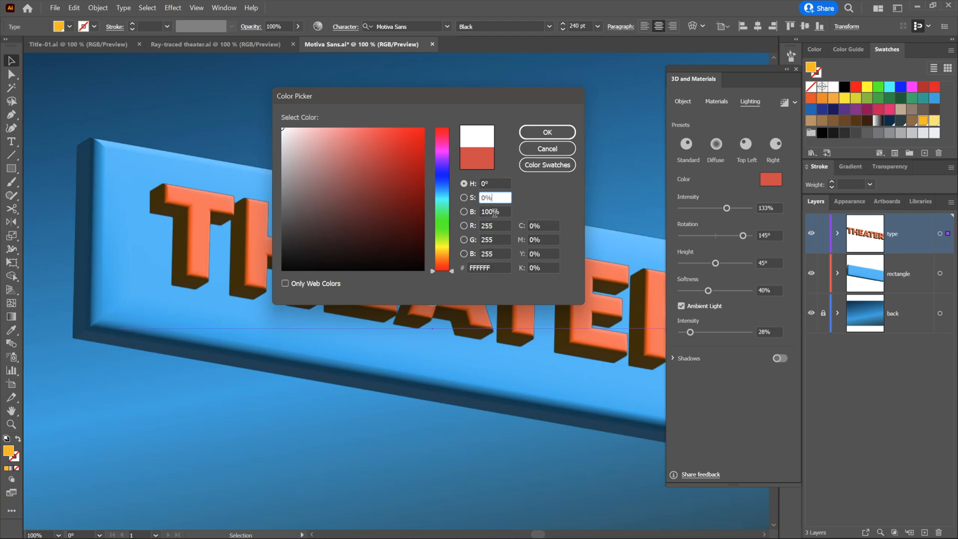
{"action": "left_click", "coordinate": [528, 132]}
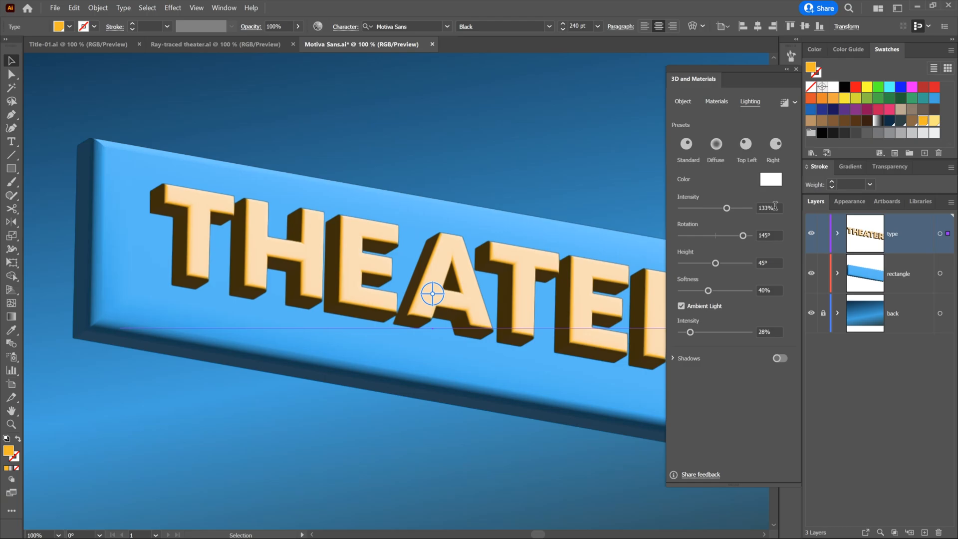
Set the text's light intensity to 170%, its ambient intensity to 30%, and its softness to 100%
{"action": "scroll", "coordinate": [776, 206], "scroll_direction": "down", "scroll_amount": 3}
{"action": "scroll", "coordinate": [776, 209], "scroll_direction": "up", "scroll_amount": 19}
{"action": "scroll", "coordinate": [778, 207], "scroll_direction": "up", "scroll_amount": 10}
{"action": "scroll", "coordinate": [778, 207], "scroll_direction": "up", "scroll_amount": 10}
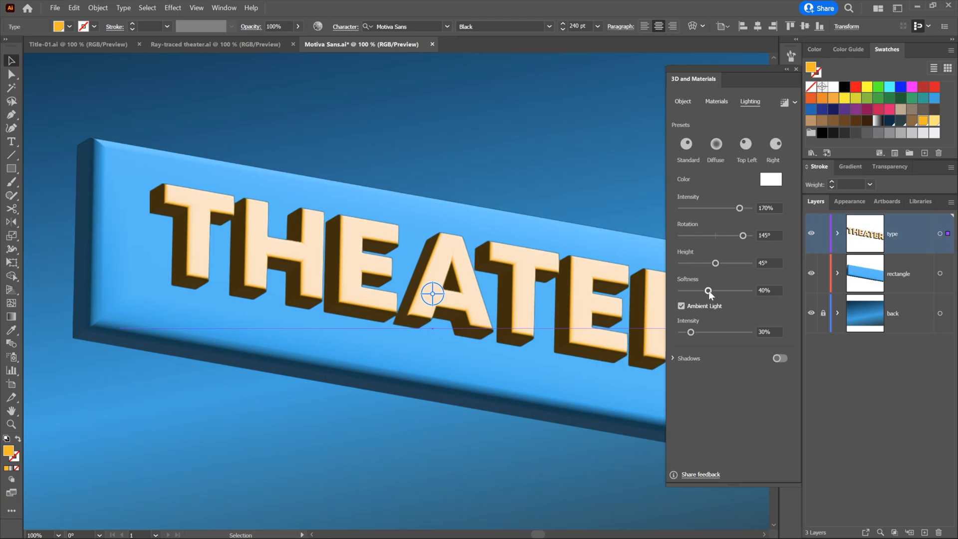
{"action": "left_click_drag", "start_coordinate": [709, 291], "coordinate": [762, 292]}
Render the text with ray tracing at High quality as vector, and lower its light softness to 20%
{"action": "left_click", "coordinate": [787, 104]}
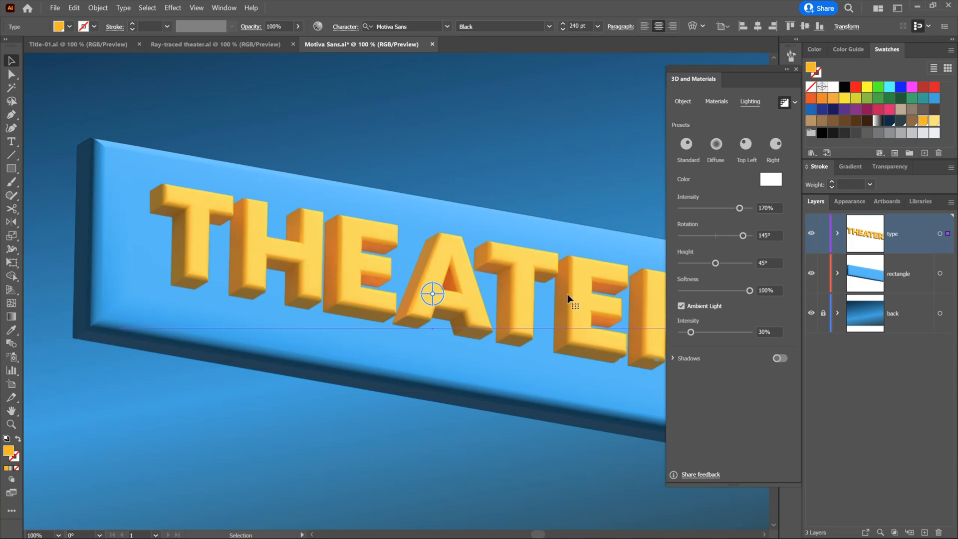
{"action": "left_click", "coordinate": [796, 103]}
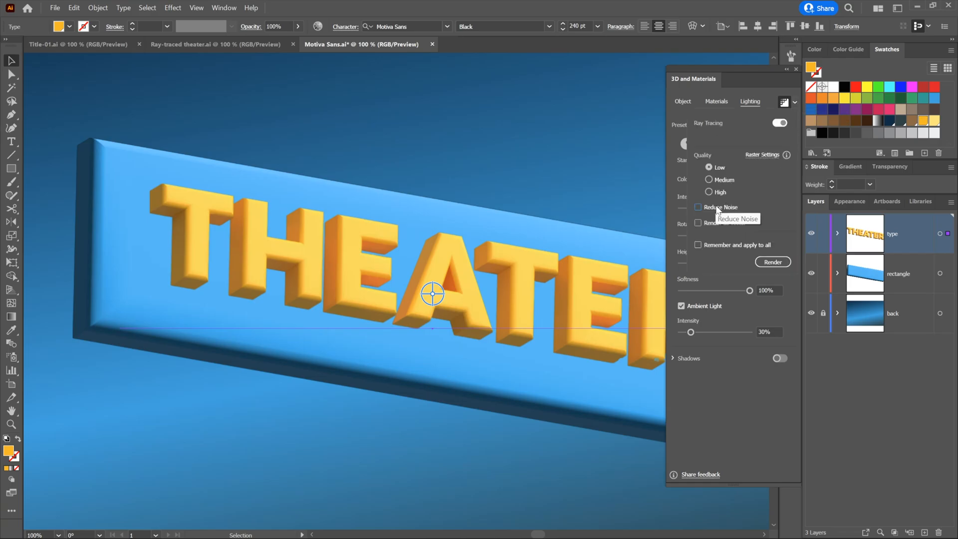
{"action": "left_click", "coordinate": [709, 192]}
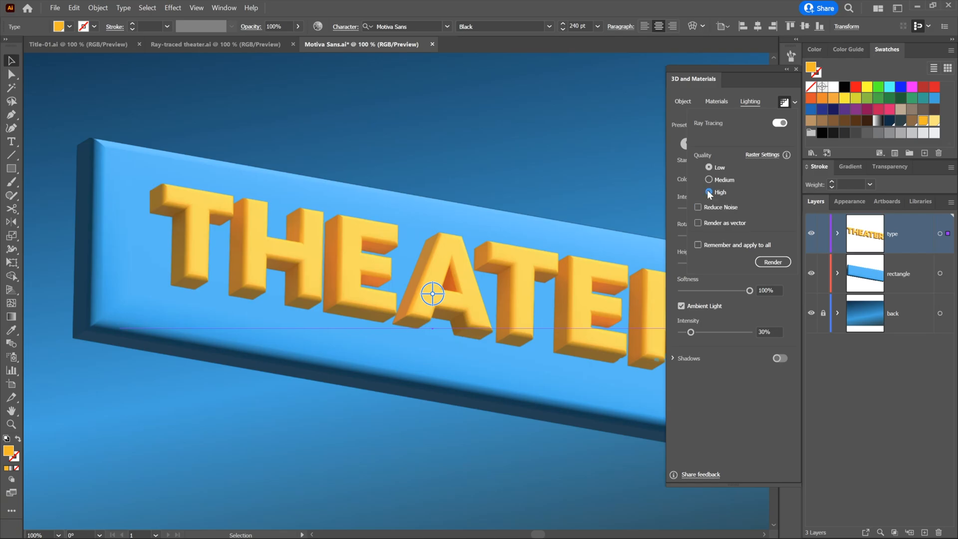
{"action": "left_click", "coordinate": [698, 223]}
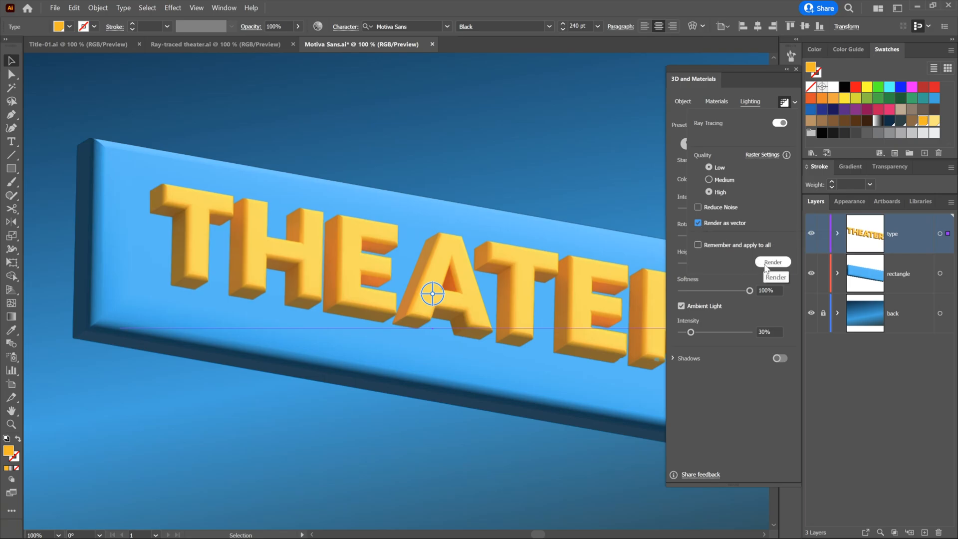
{"action": "left_click", "coordinate": [771, 262]}
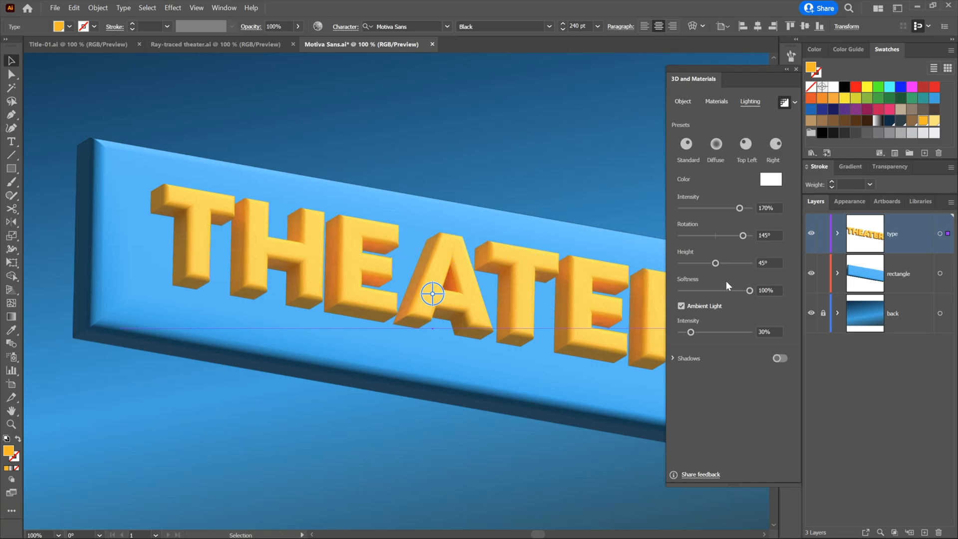
{"action": "left_click_drag", "start_coordinate": [750, 294], "coordinate": [696, 294]}
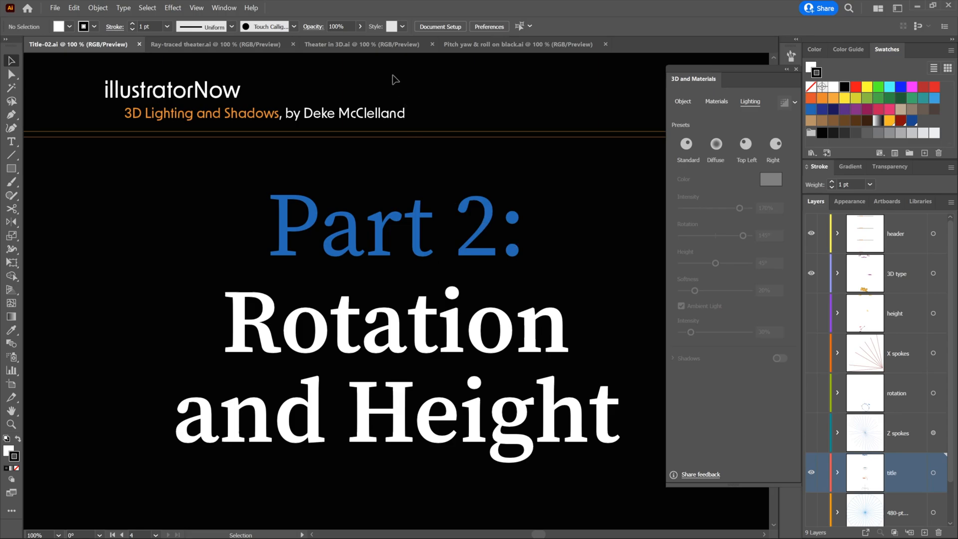
View the finished lettering in Theater in 3D.ai and return to Title-02.ai
{"action": "left_click", "coordinate": [390, 48]}
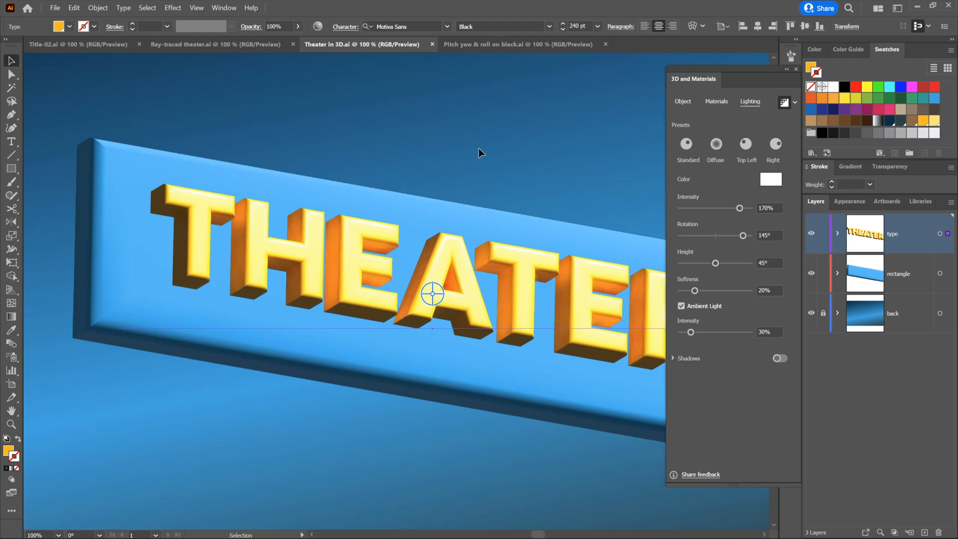
{"action": "left_click", "coordinate": [72, 46]}
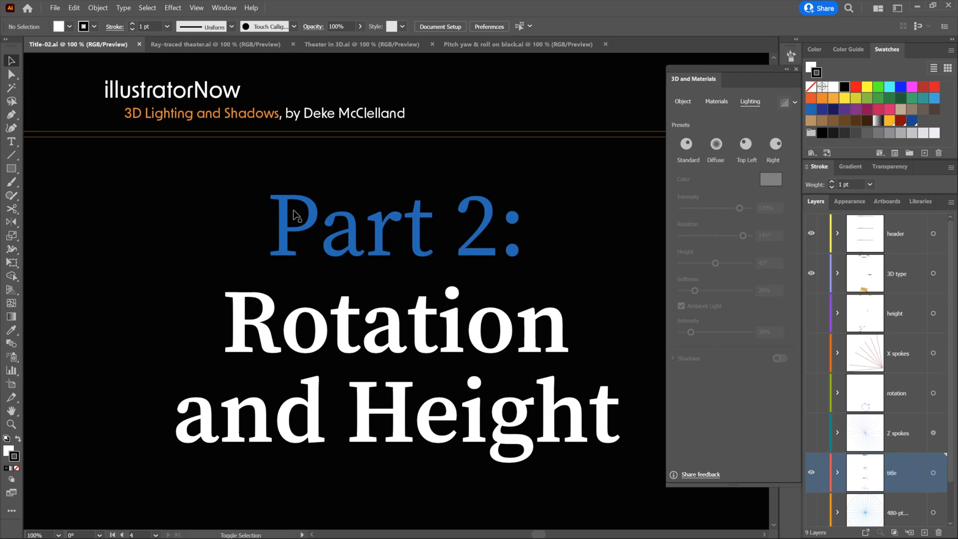
Go through the Rotation and Height diagrams to the ABC lettering on its three axes, and select the lettering to inspect its lighting
{"action": "key", "text": "shift+Page_Down"}
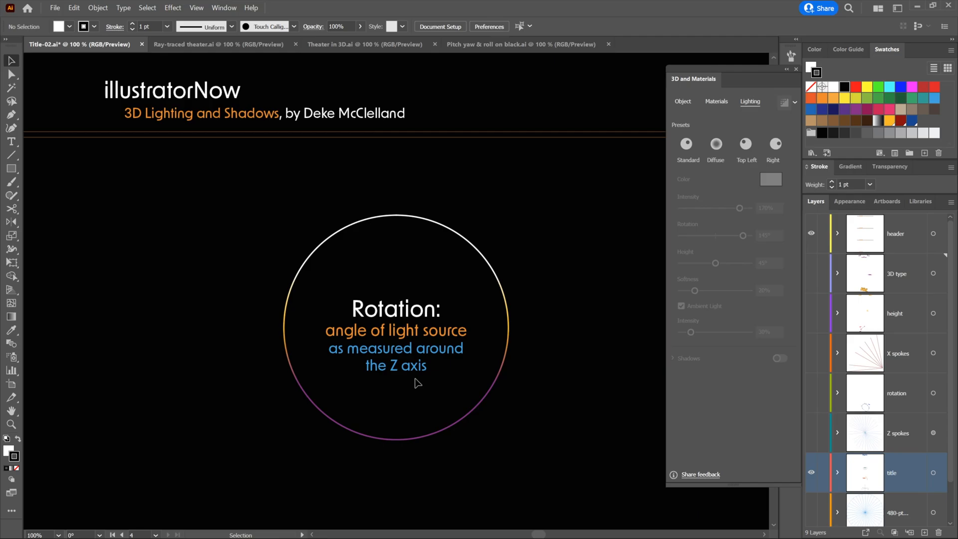
{"action": "key", "text": "ctrl"}
{"action": "key", "text": "ctrl+shift+z"}
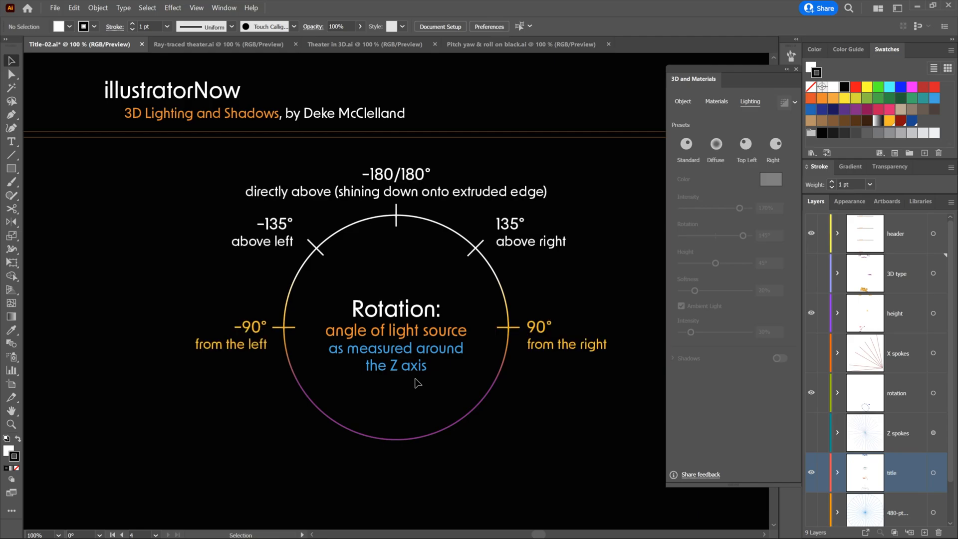
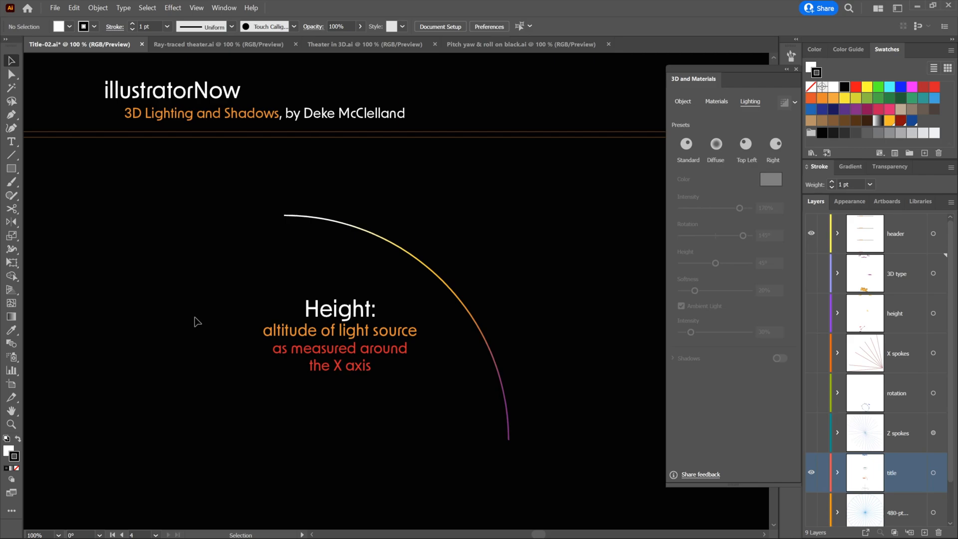
{"action": "key", "text": "ctrl+z"}
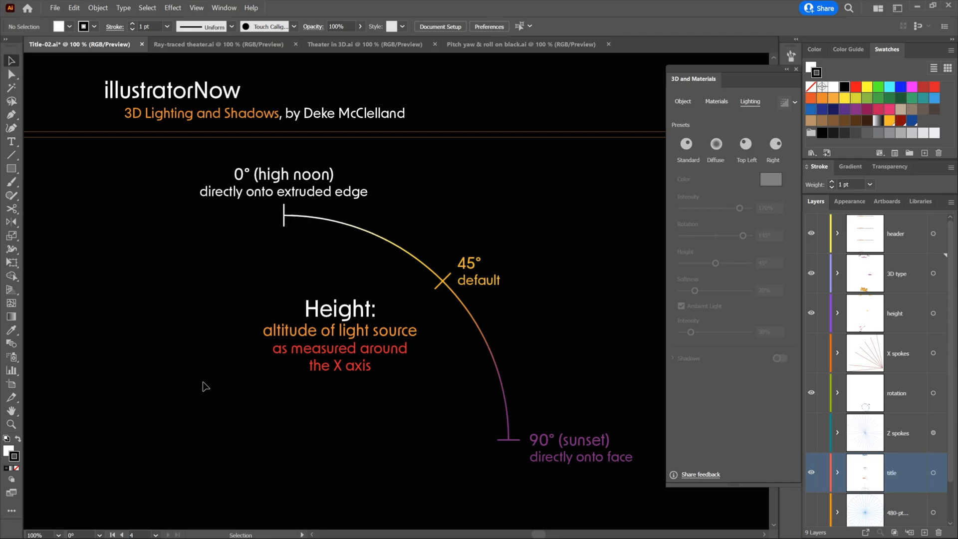
{"action": "key", "text": "shift"}
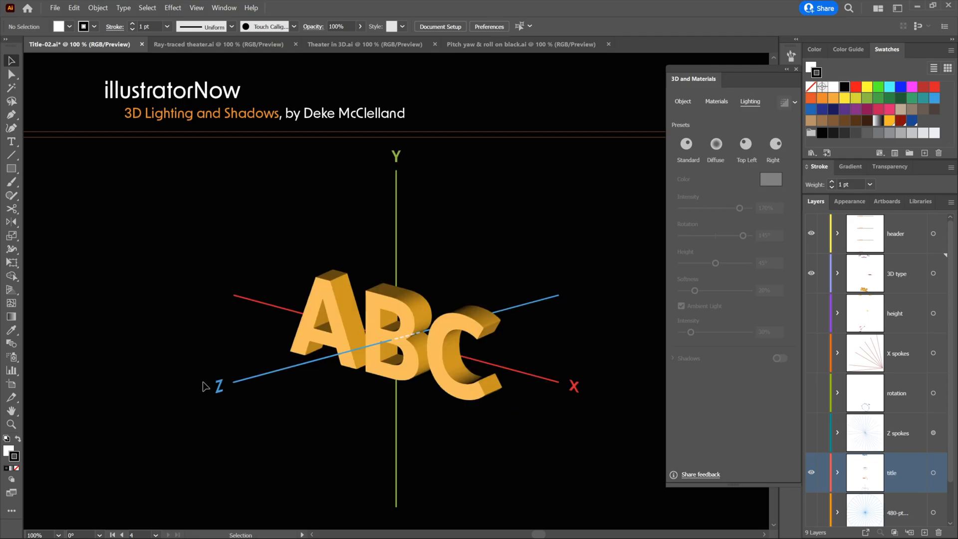
{"action": "left_click", "coordinate": [333, 321]}
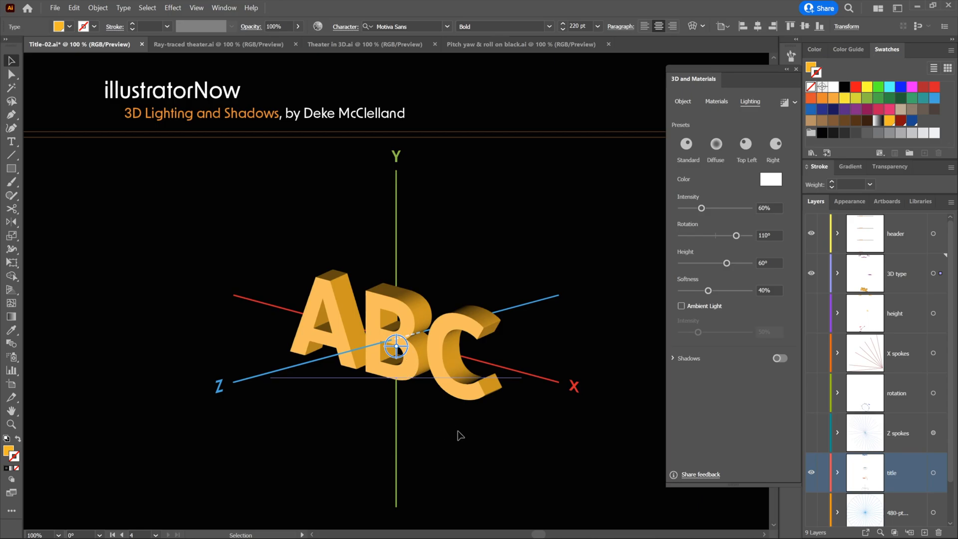
Try moving the red X axis line together with its label below the ABC lettering, and undo the move
{"action": "left_click", "coordinate": [558, 382]}
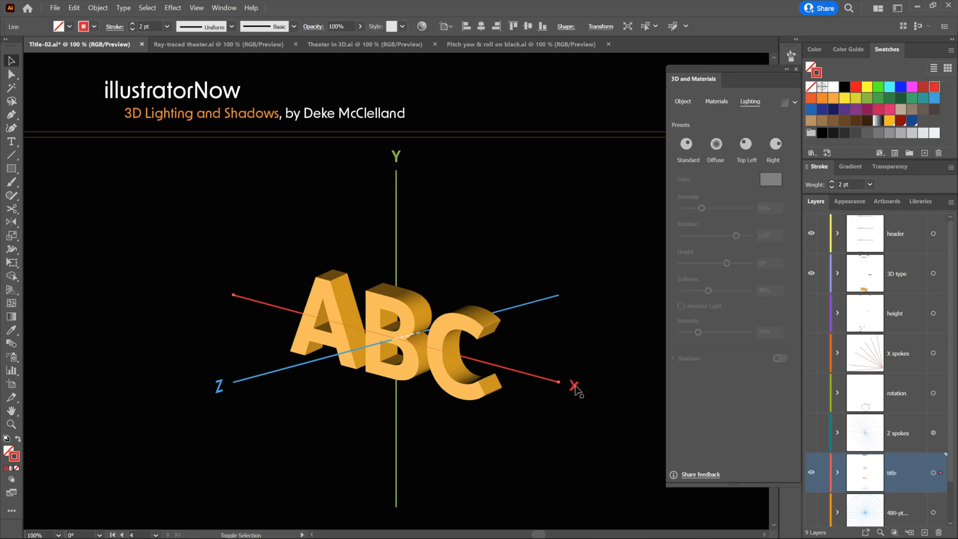
{"action": "left_click", "coordinate": [574, 387], "text": "shift"}
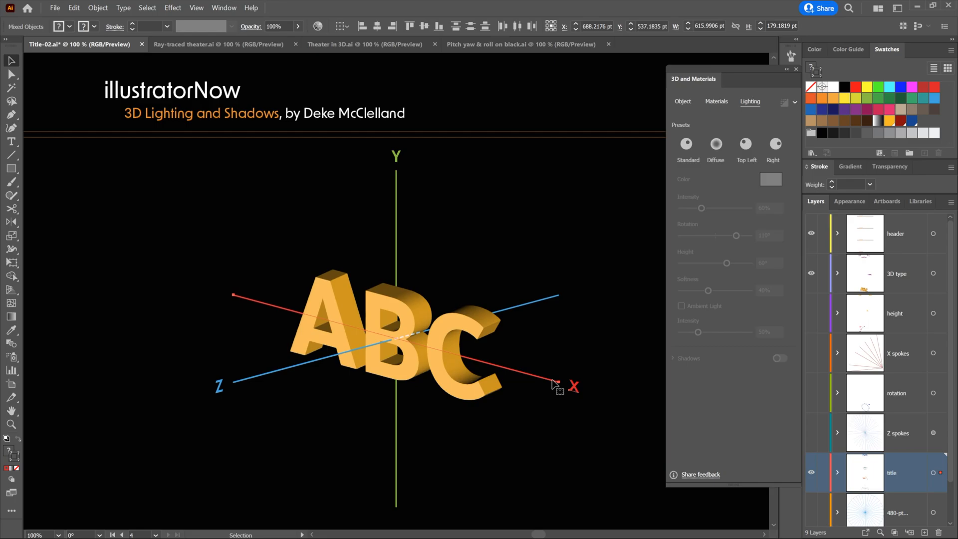
{"action": "left_click_drag", "start_coordinate": [552, 381], "coordinate": [539, 411]}
{"action": "left_click_drag", "start_coordinate": [544, 363], "coordinate": [549, 426]}
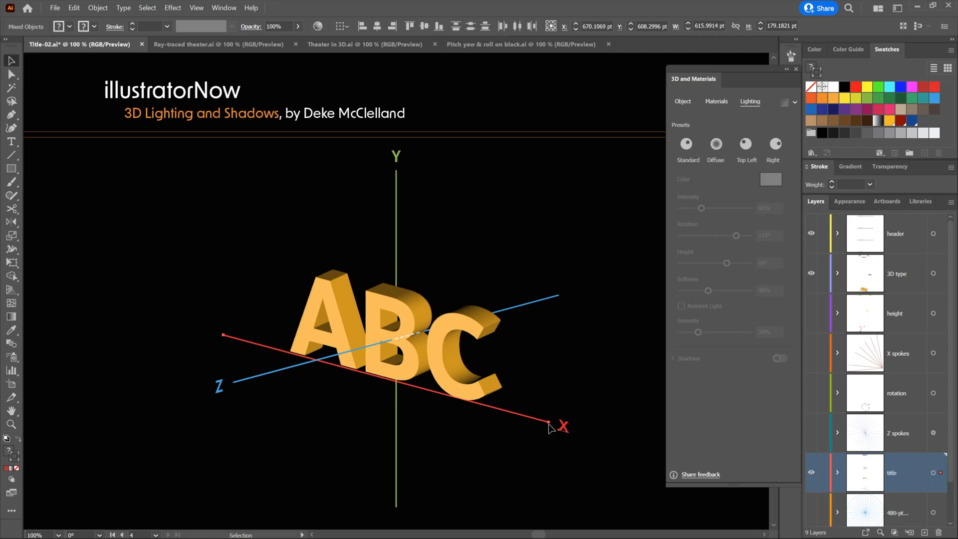
{"action": "key", "text": "ctrl+z"}
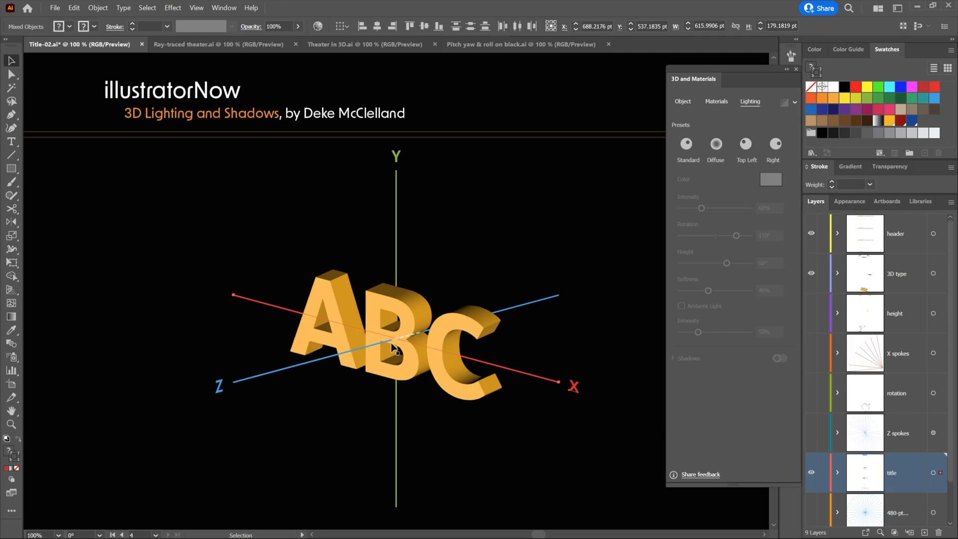
Show the blue Rotation dial around the ABC lettering and select its 110° label
{"action": "left_click", "coordinate": [557, 297], "text": "shift"}
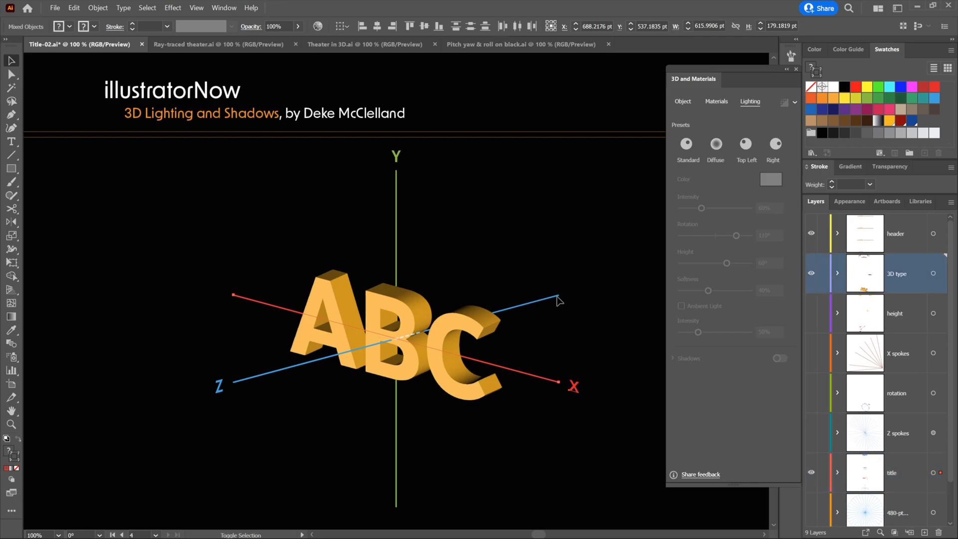
{"action": "key", "text": "ctrl+shift+z"}
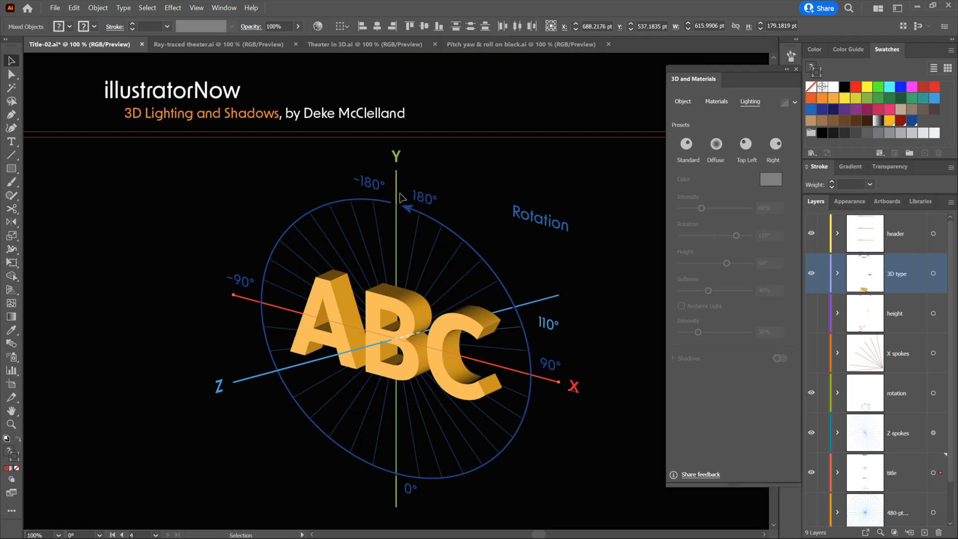
{"action": "left_click", "coordinate": [209, 316]}
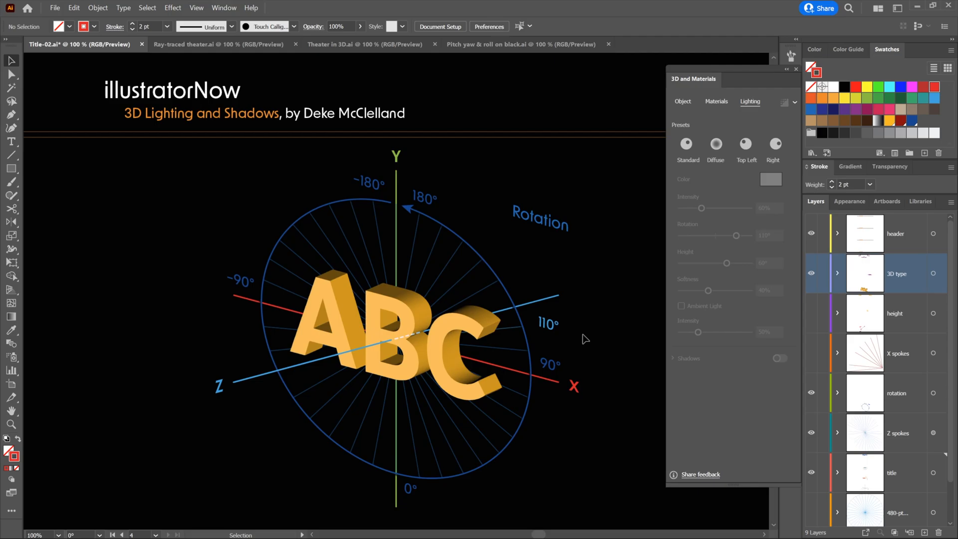
{"action": "left_click", "coordinate": [542, 332]}
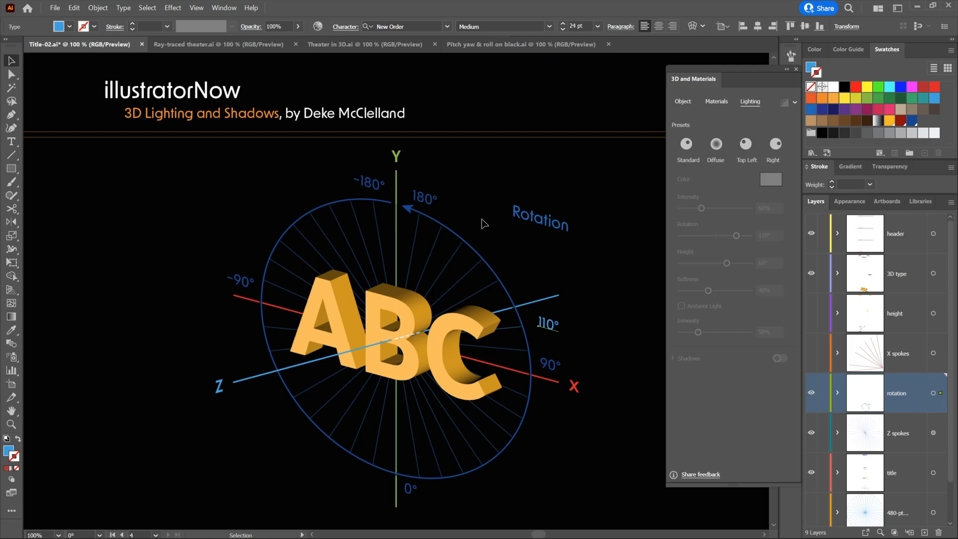
Show the red Height arc around the ABC lettering and select its 60° label
{"action": "key", "text": "shift"}
{"action": "key", "text": "shift+F3"}
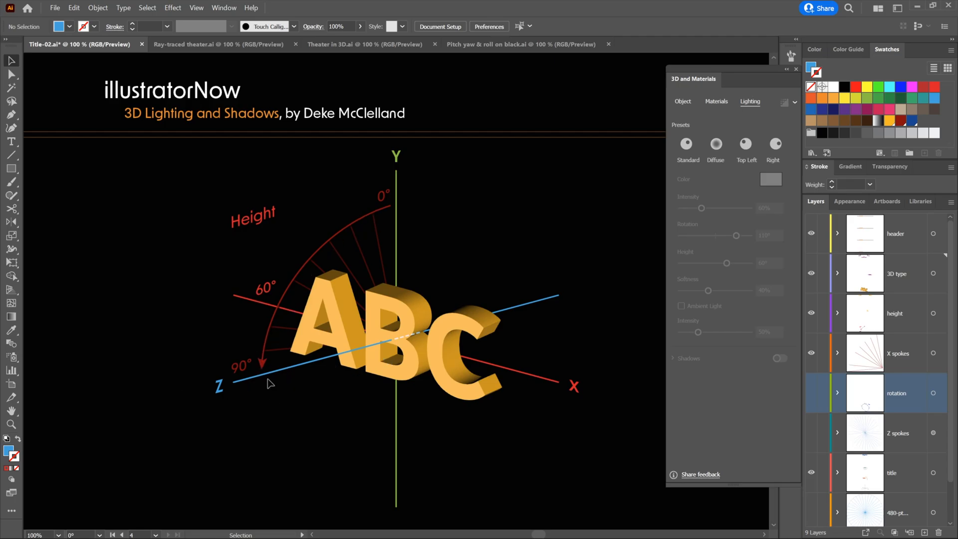
{"action": "left_click", "coordinate": [270, 294]}
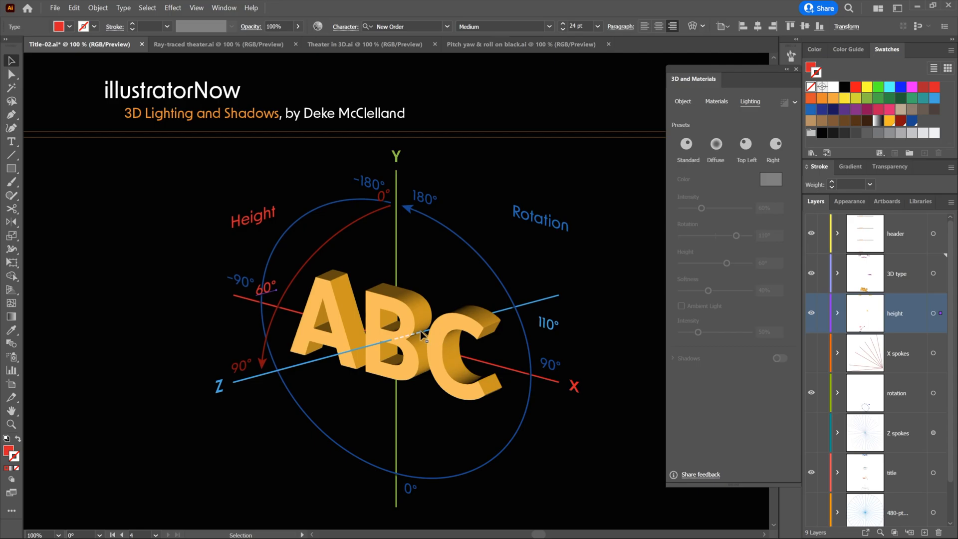
Try rotating the 3D ABC lettering around its X and Y axes, and undo the rotations
{"action": "left_click", "coordinate": [406, 322]}
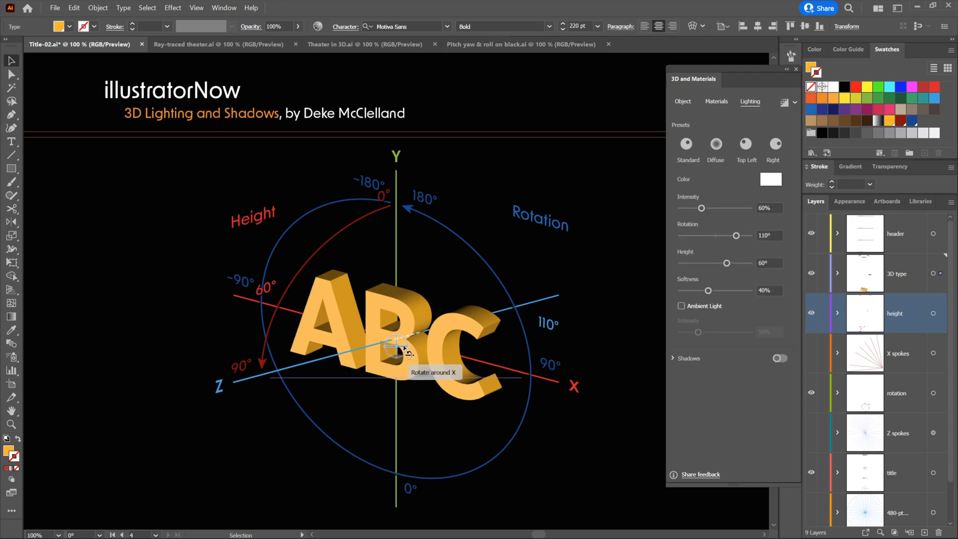
{"action": "left_click_drag", "start_coordinate": [404, 348], "coordinate": [399, 324]}
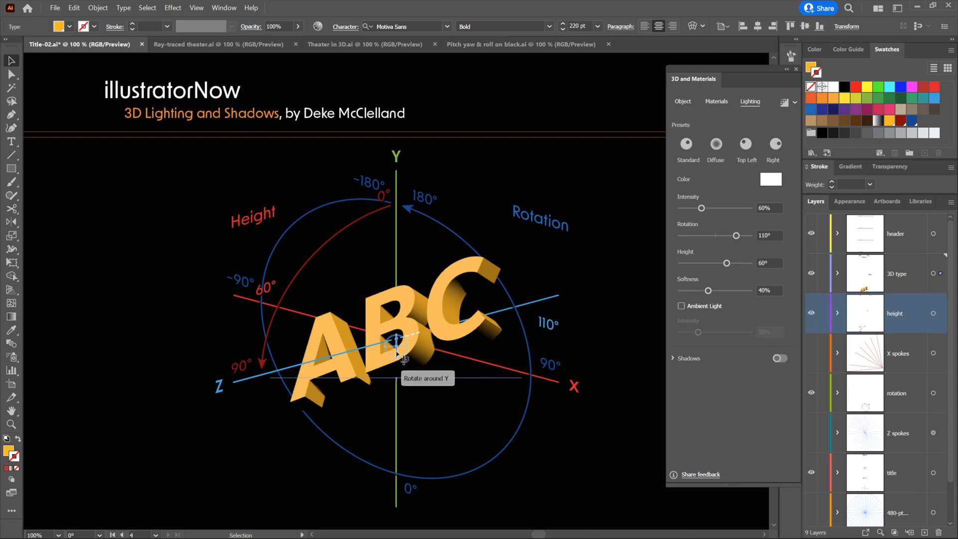
{"action": "left_click_drag", "start_coordinate": [397, 353], "coordinate": [346, 350]}
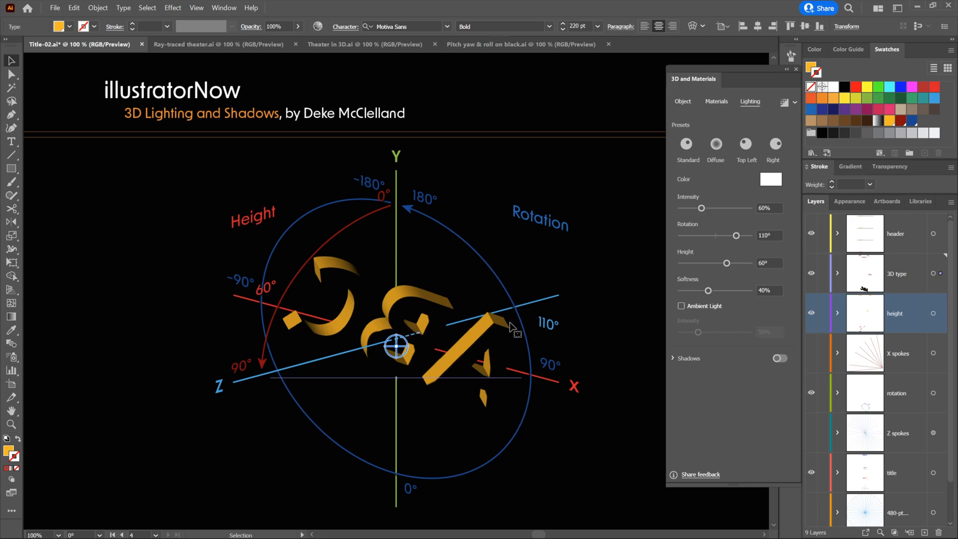
{"action": "key", "text": "ctrl"}
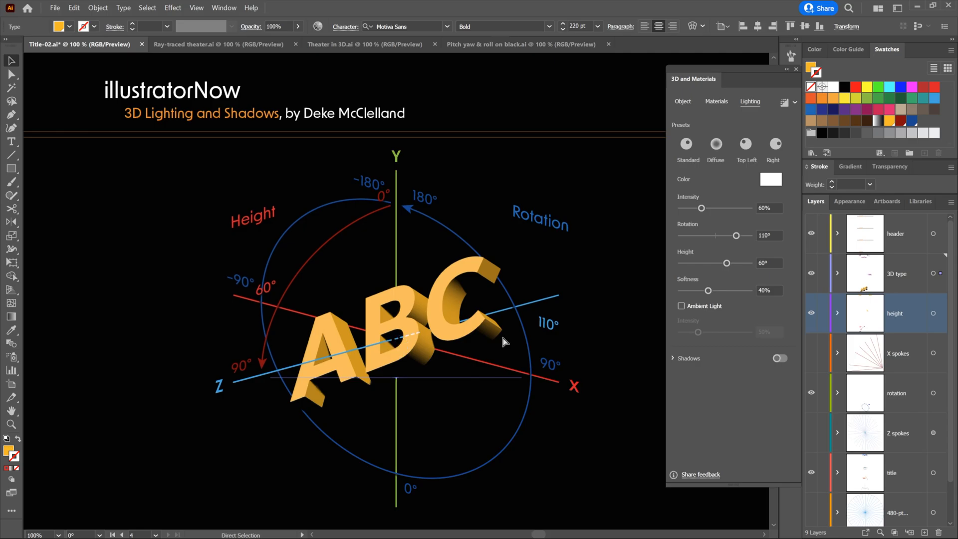
{"action": "key", "text": "ctrl+z"}
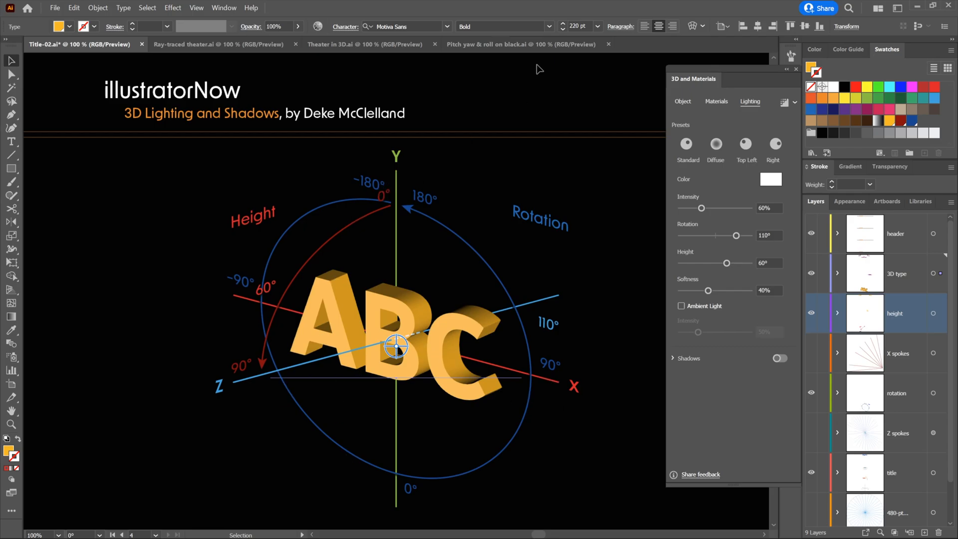
Switch to Pitch yaw & roll on black.ai to examine how the X, Y and Z axes relate to rotation
{"action": "left_click", "coordinate": [534, 49]}
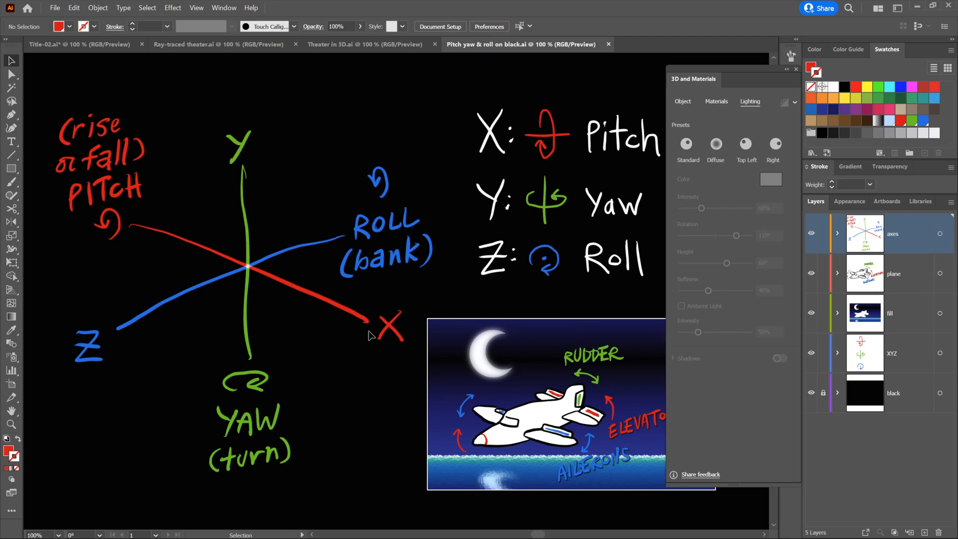
Switch to Theater in 3D.ai and turn off ray-traced rendering for the THEATER text
{"action": "left_click", "coordinate": [326, 46]}
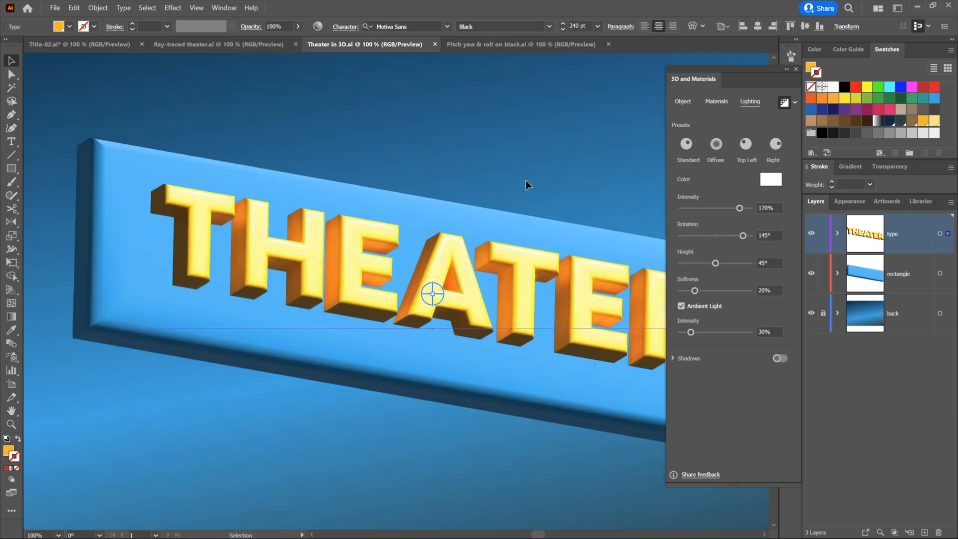
{"action": "left_click", "coordinate": [784, 105]}
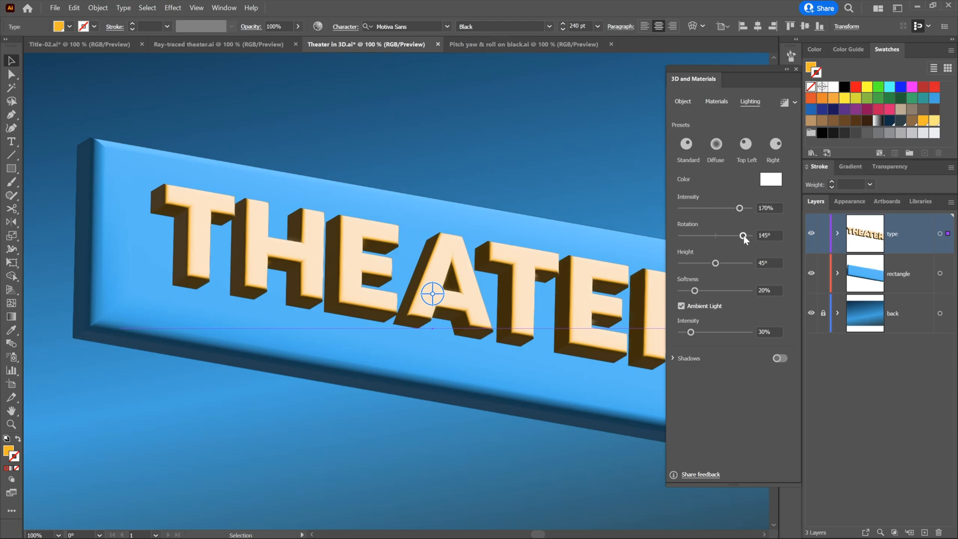
Try light Rotations of -180° and 64° on the THEATER text with Heights of 90° and 80°
{"action": "left_click_drag", "start_coordinate": [743, 236], "coordinate": [681, 236]}
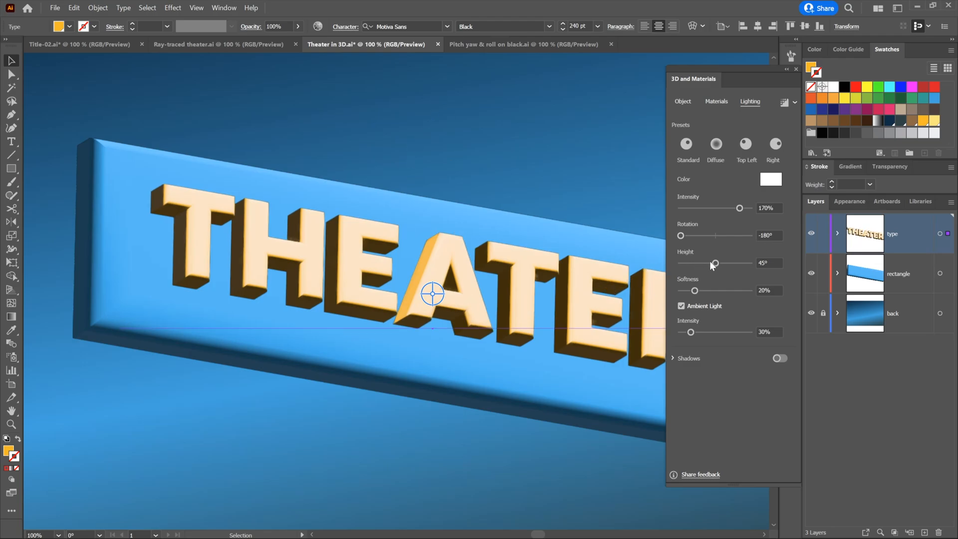
{"action": "left_click_drag", "start_coordinate": [716, 264], "coordinate": [751, 263]}
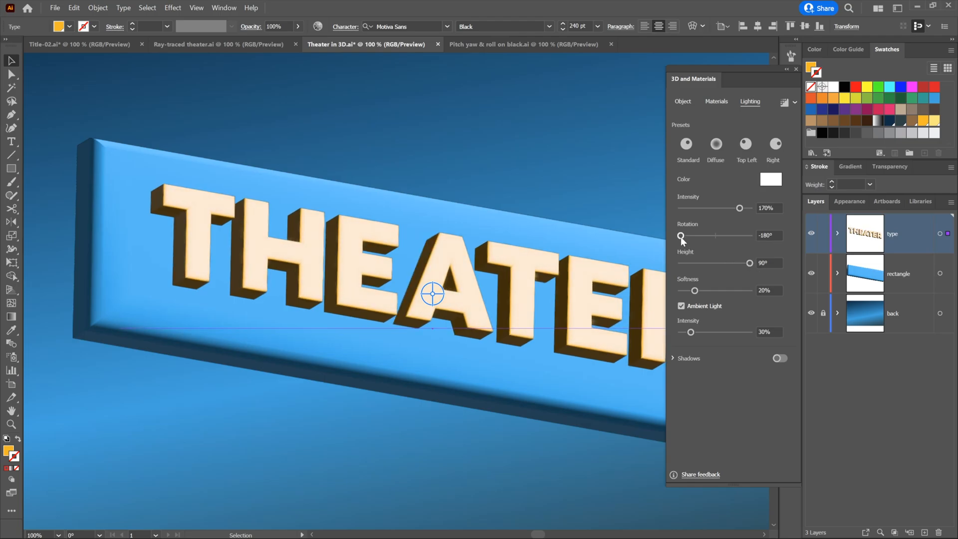
{"action": "mouse_move", "coordinate": [680, 235]}
{"action": "left_mouse_down"}
{"action": "mouse_move", "coordinate": [741, 238]}
{"action": "mouse_move", "coordinate": [691, 244]}
{"action": "left_mouse_up"}
{"action": "left_click_drag", "start_coordinate": [690, 236], "coordinate": [729, 239]}
{"action": "left_click_drag", "start_coordinate": [749, 263], "coordinate": [742, 264]}
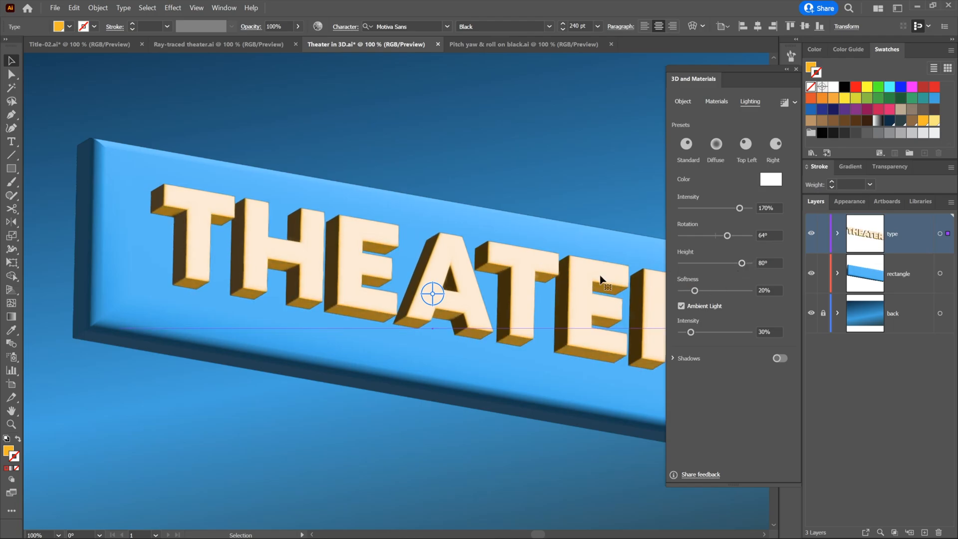
{"action": "left_click_drag", "start_coordinate": [727, 238], "coordinate": [683, 238]}
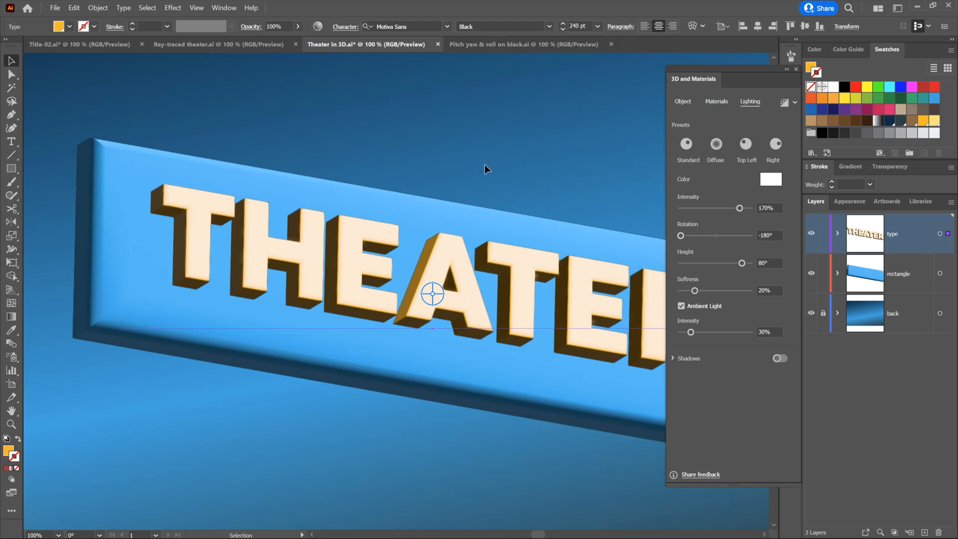
Compare the THEATER lighting at Heights of 90° and 0° with Rotations of -170°, 6° and -180°
{"action": "left_click", "coordinate": [769, 236]}
{"action": "key", "text": "shift+Up"}
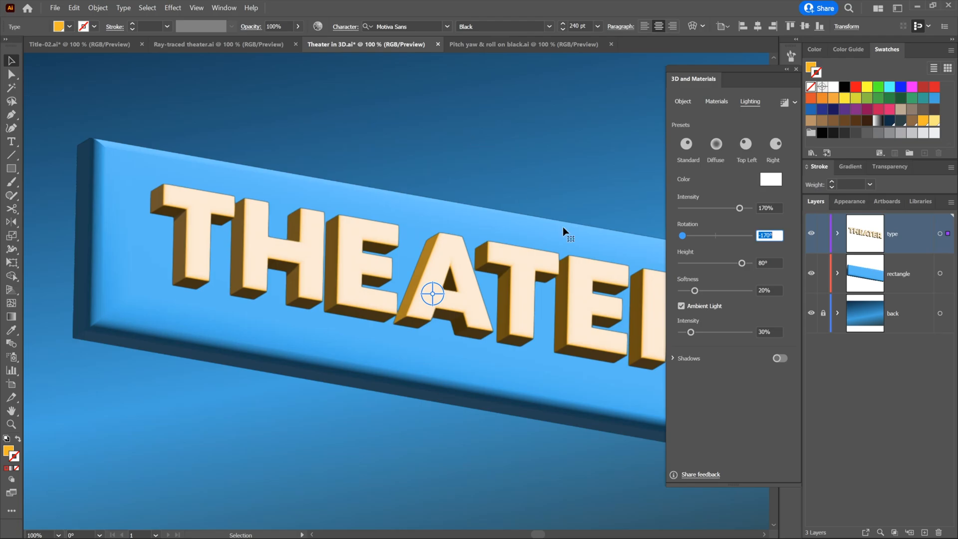
{"action": "left_click_drag", "start_coordinate": [742, 264], "coordinate": [750, 263]}
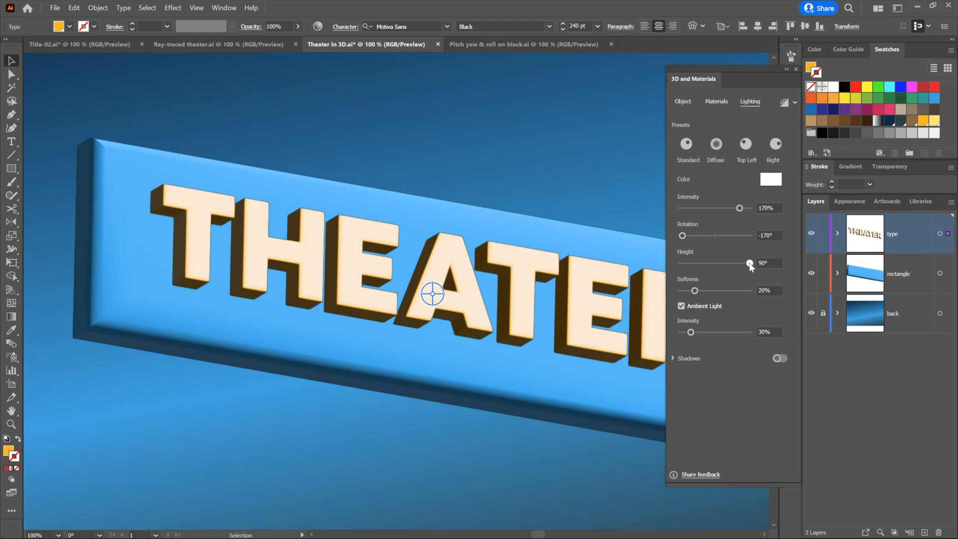
{"action": "left_click_drag", "start_coordinate": [750, 264], "coordinate": [673, 267]}
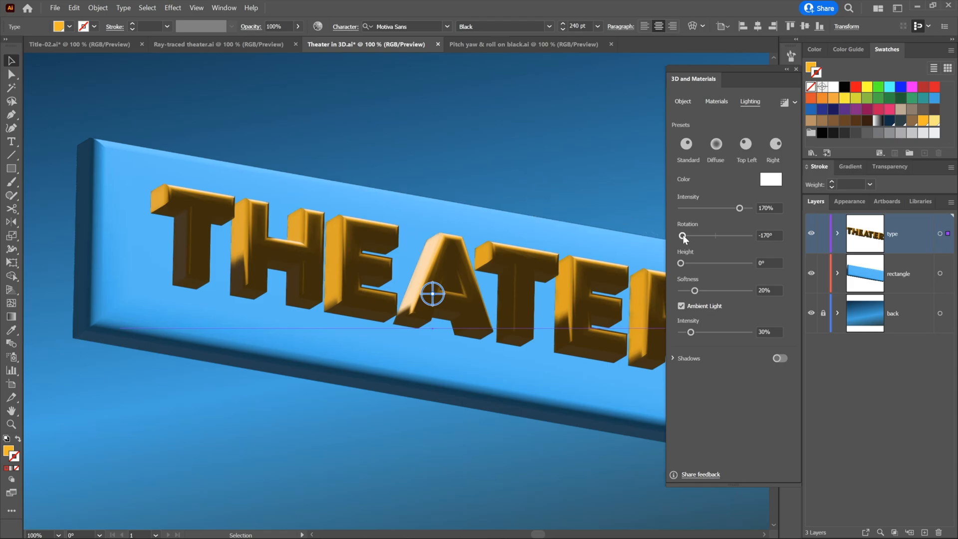
{"action": "left_click_drag", "start_coordinate": [684, 239], "coordinate": [717, 235]}
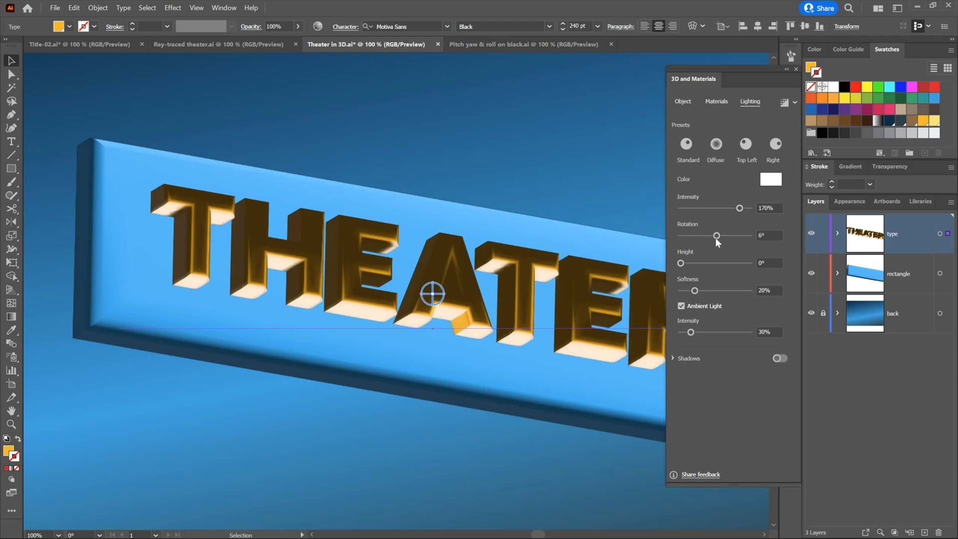
{"action": "left_click_drag", "start_coordinate": [716, 236], "coordinate": [683, 240]}
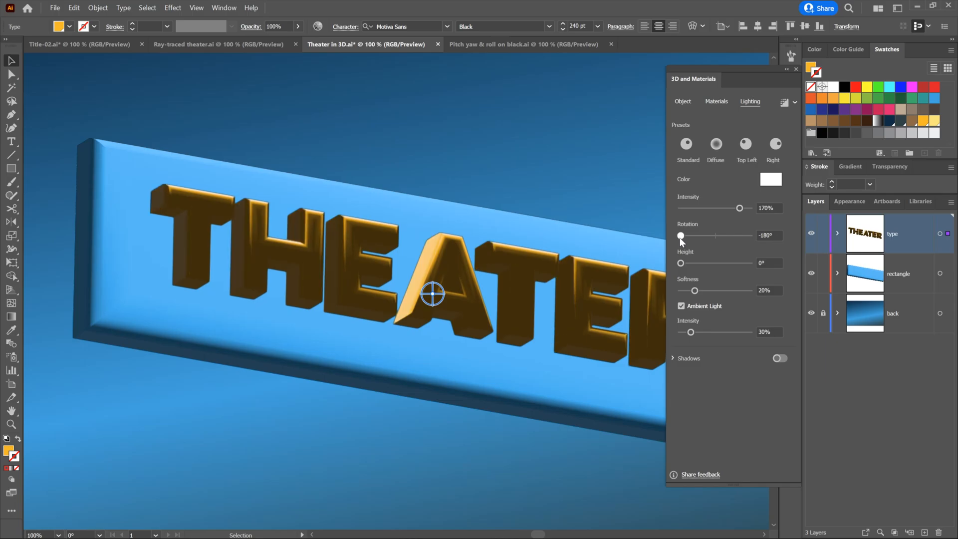
Set the THEATER text's light Rotation to -170° and Height to 45°
{"action": "left_click", "coordinate": [776, 236]}
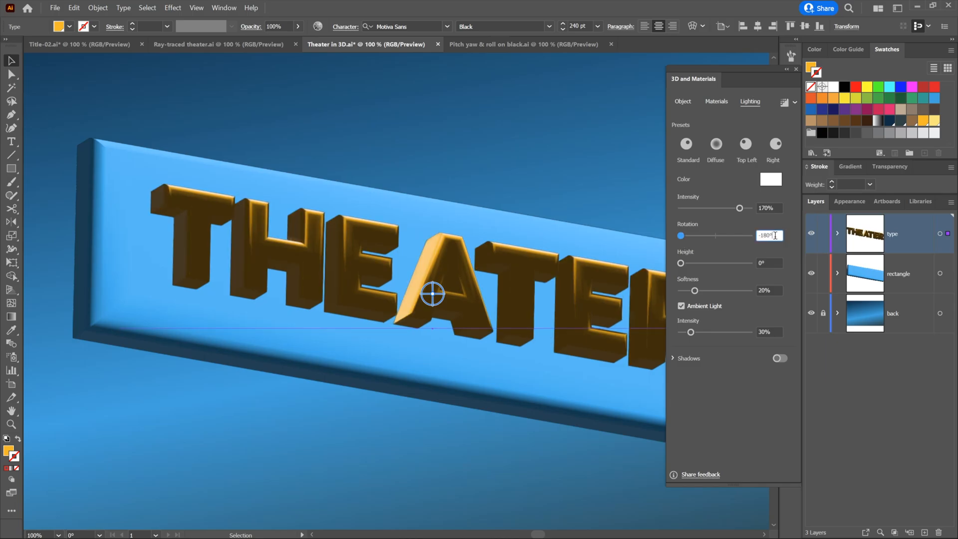
{"action": "key", "text": "shift+Up"}
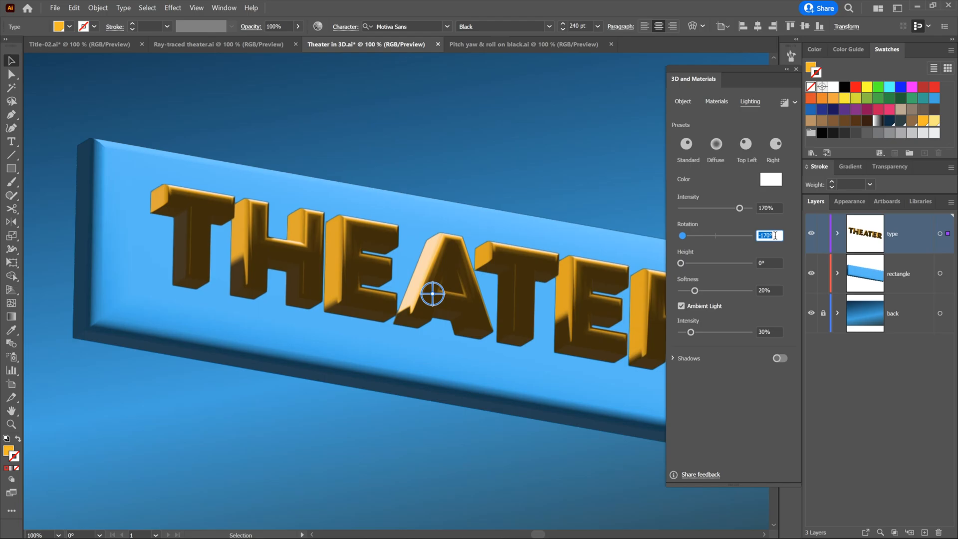
{"action": "left_click_drag", "start_coordinate": [681, 265], "coordinate": [717, 273]}
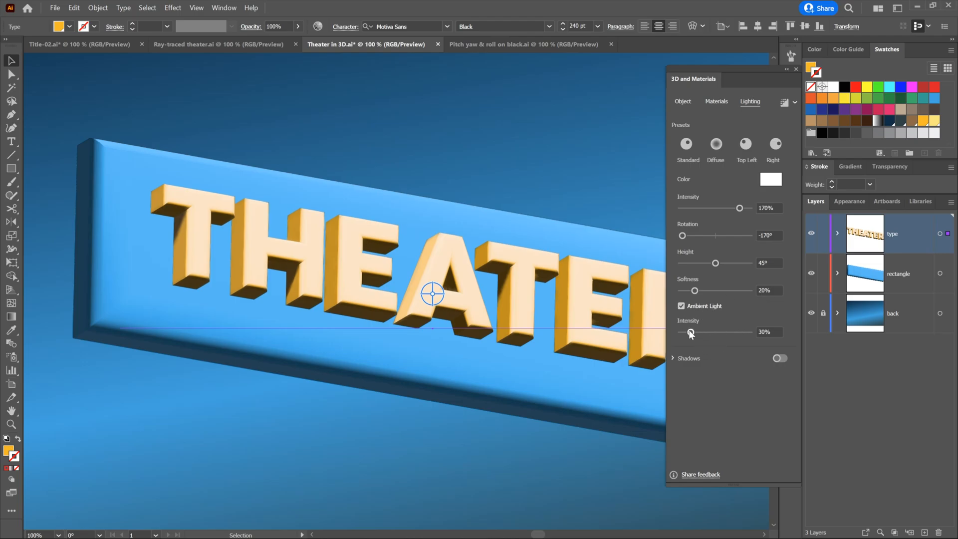
Try an ambient light Intensity of 17% on the THEATER text, and set it back to 30%
{"action": "mouse_move", "coordinate": [691, 333]}
{"action": "left_mouse_down"}
{"action": "mouse_move", "coordinate": [705, 333]}
{"action": "mouse_move", "coordinate": [687, 332]}
{"action": "left_mouse_up"}
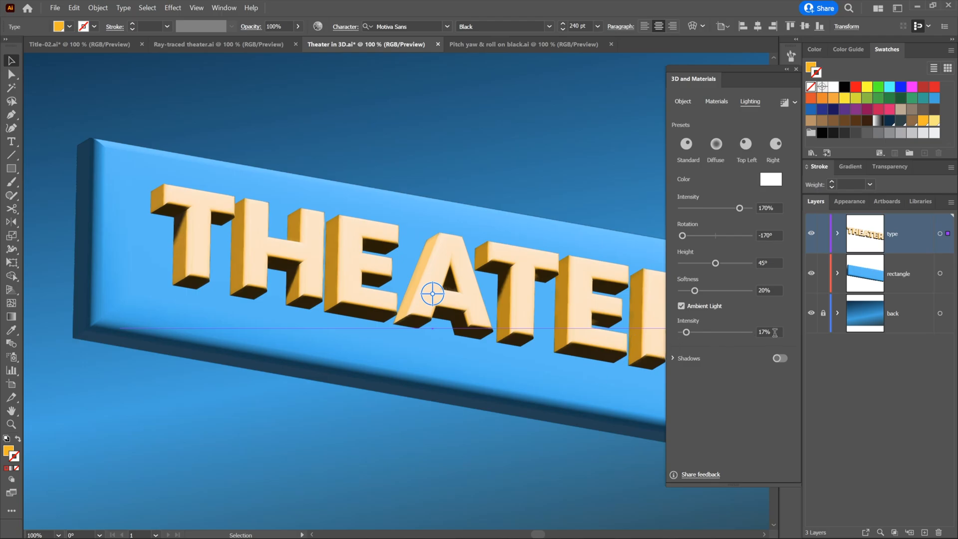
{"action": "left_click", "coordinate": [756, 332]}
{"action": "type", "text": "30"}
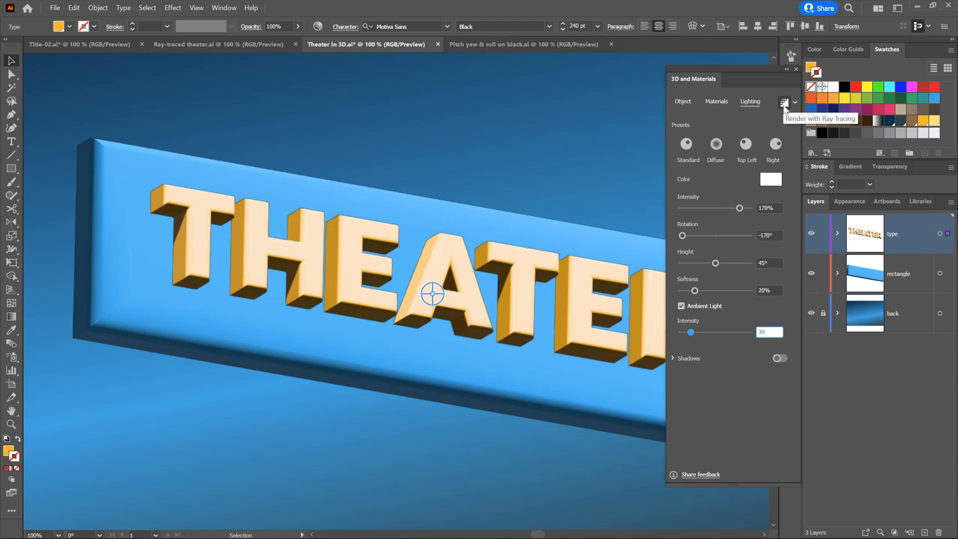
{"action": "key", "text": "Return"}
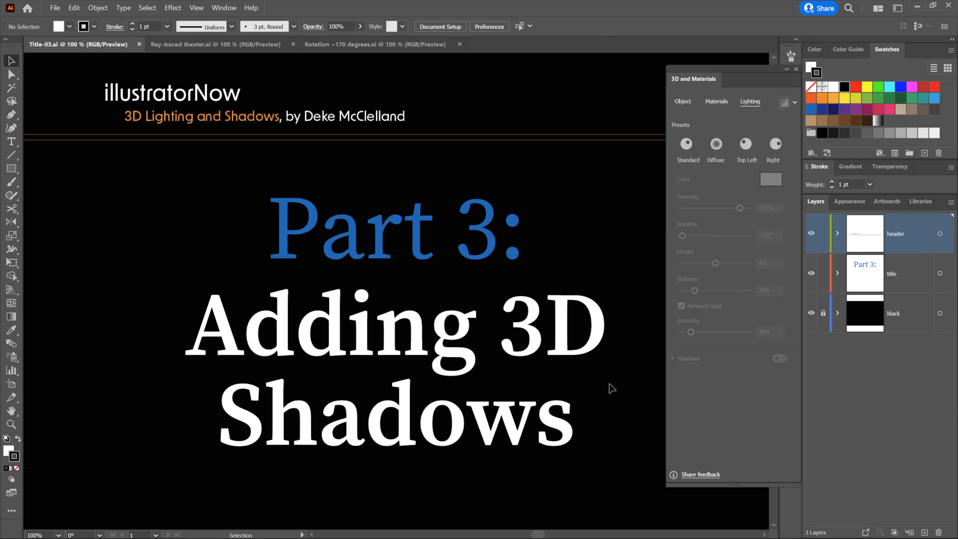
View Ray-traced theater.ai as a reference and switch to Rotation −170 degrees.ai
{"action": "key", "text": "ctrl+Tab"}
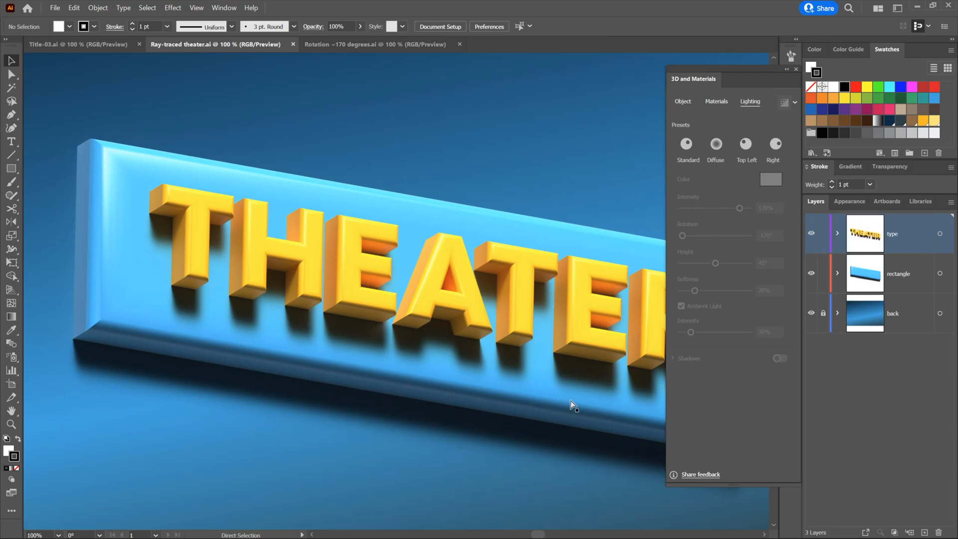
{"action": "key", "text": "ctrl+Tab"}
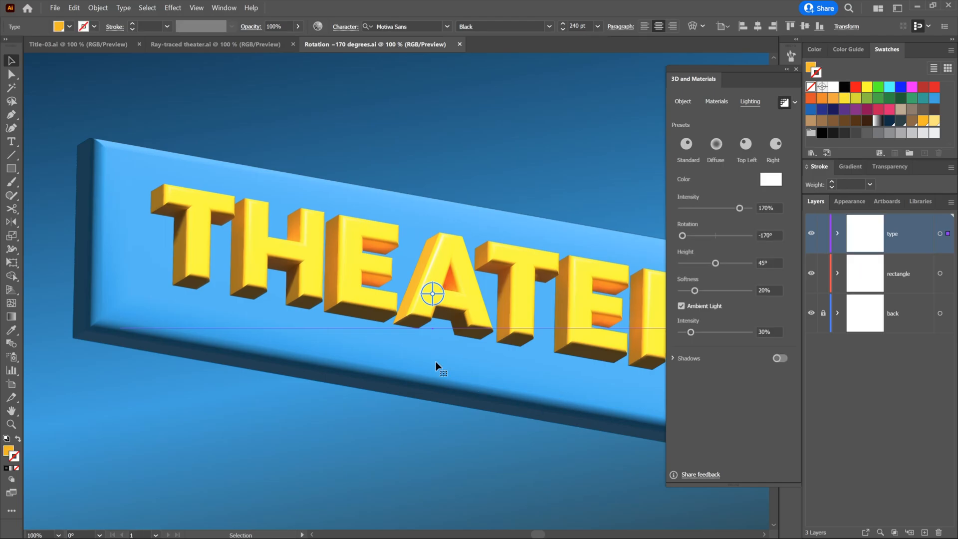
{"action": "left_click", "coordinate": [172, 8]}
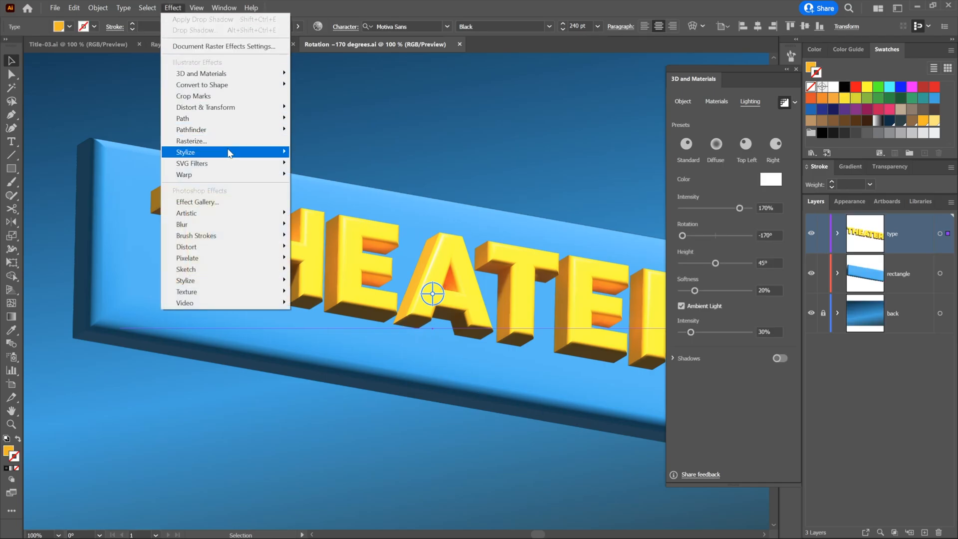
{"action": "mouse_move", "coordinate": [230, 152]}
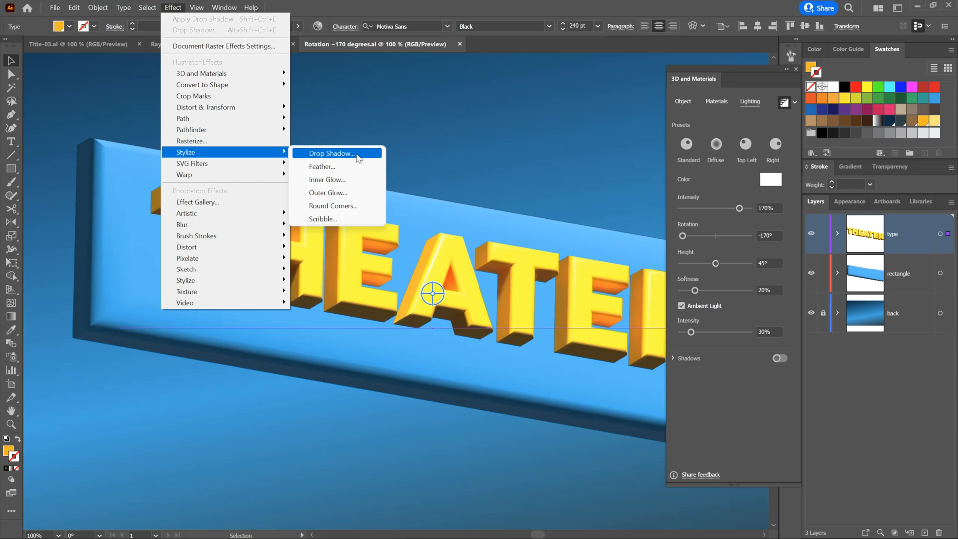
{"action": "key", "text": "Escape"}
{"action": "key", "text": "Escape"}
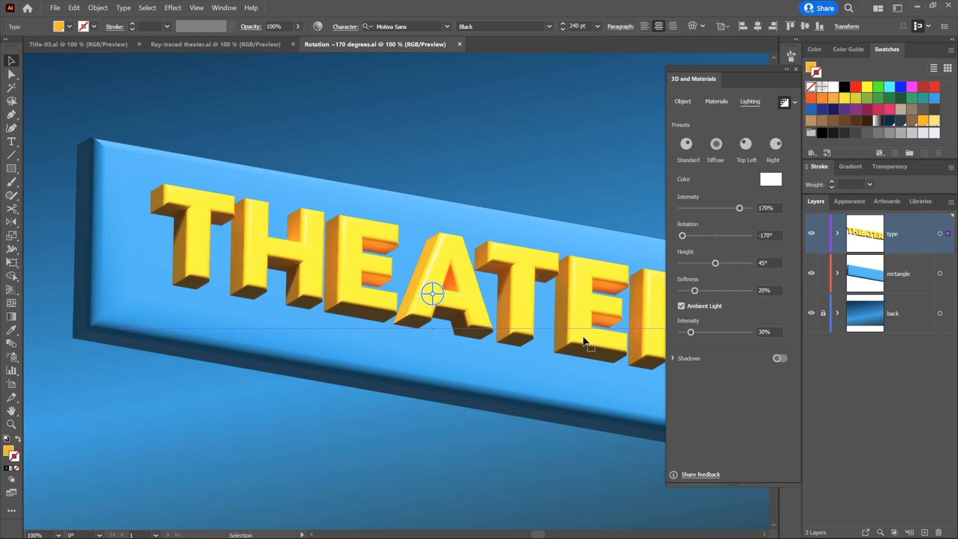
Turn on 3D Shadows for the THEATER text and set its light Softness to 70%
{"action": "left_click", "coordinate": [780, 358]}
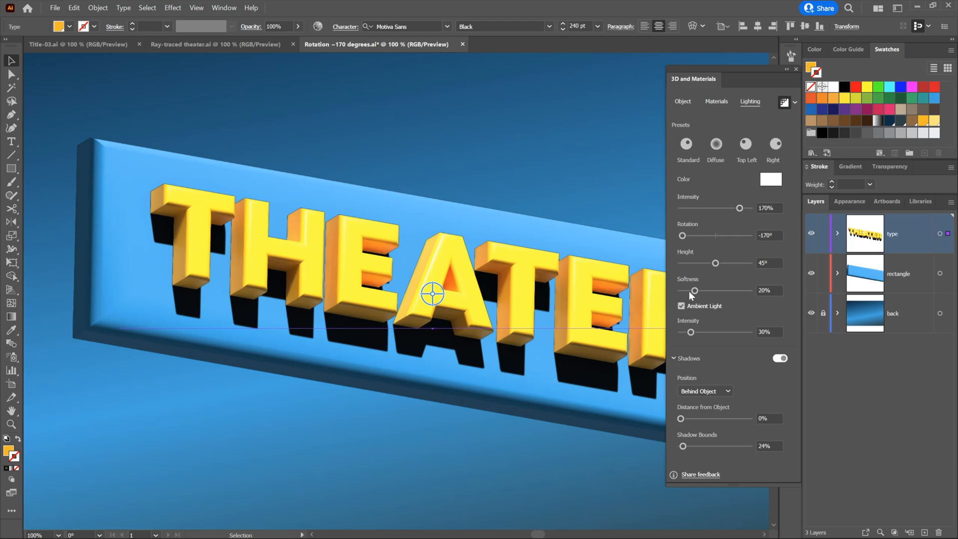
{"action": "left_click", "coordinate": [773, 290]}
{"action": "type", "text": "40"}
{"action": "key", "text": "Return"}
{"action": "key", "text": "shift+Up"}
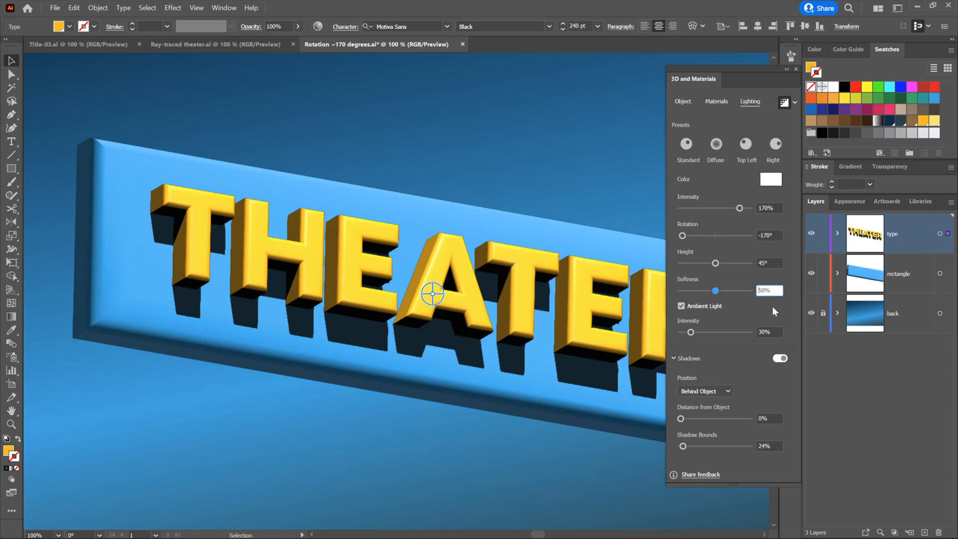
{"action": "key", "text": "shift+Up"}
{"action": "key", "text": "shift+Up"}
{"action": "key", "text": "Return"}
{"action": "left_click", "coordinate": [728, 291]}
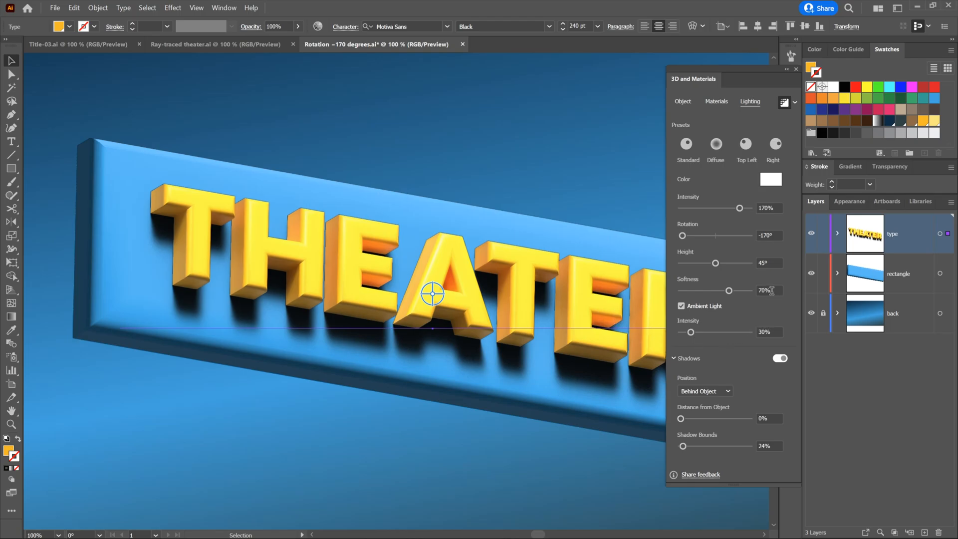
Try a light Softness of 100% and inspect the shadow edges around the letter R up close
{"action": "left_click_drag", "start_coordinate": [729, 290], "coordinate": [752, 292]}
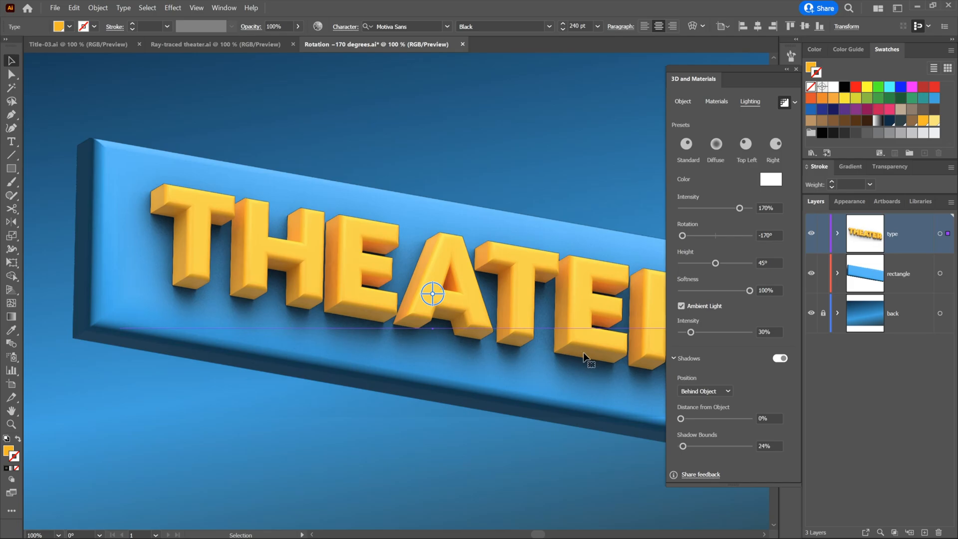
{"action": "left_click_drag", "start_coordinate": [622, 350], "coordinate": [426, 323]}
{"action": "left_click", "coordinate": [496, 354]}
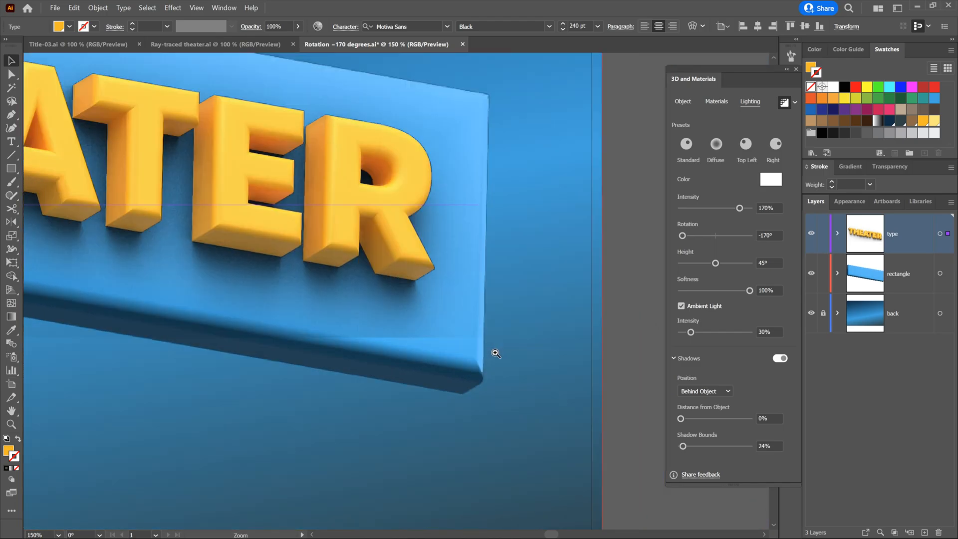
{"action": "left_click", "coordinate": [398, 280]}
{"action": "left_click_drag", "start_coordinate": [396, 285], "coordinate": [453, 330]}
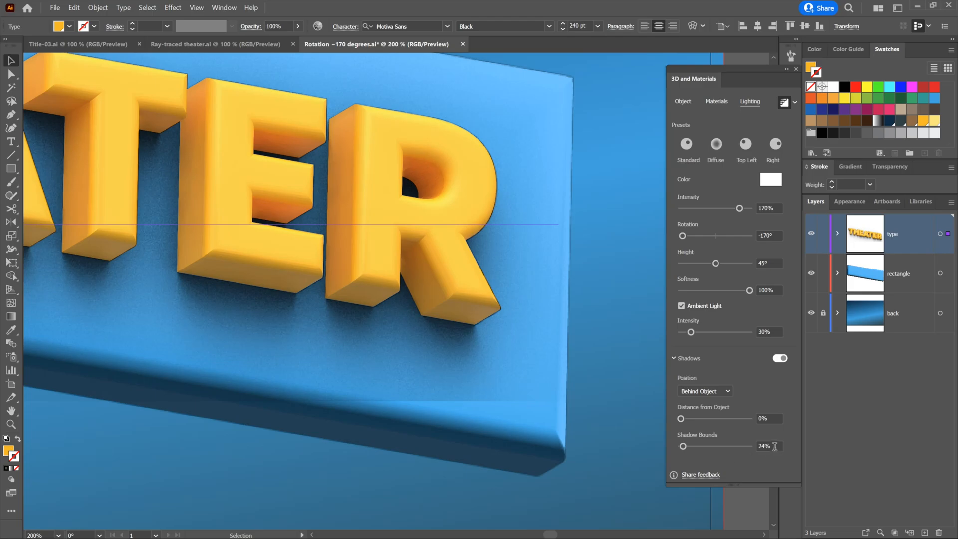
Set the THEATER text's Shadow Bounds to 40% and its light Softness to 70%
{"action": "left_click", "coordinate": [775, 446]}
{"action": "type", "text": "40"}
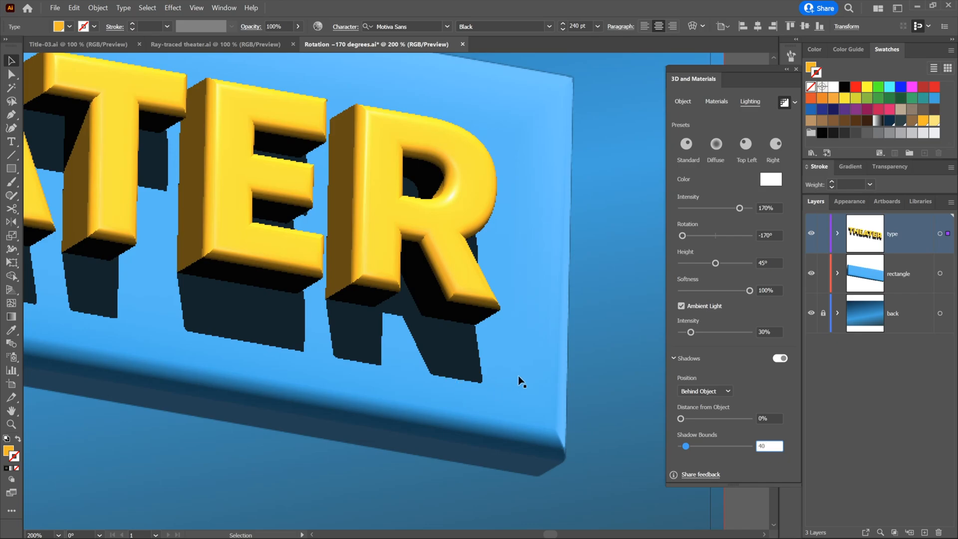
{"action": "key", "text": "Return"}
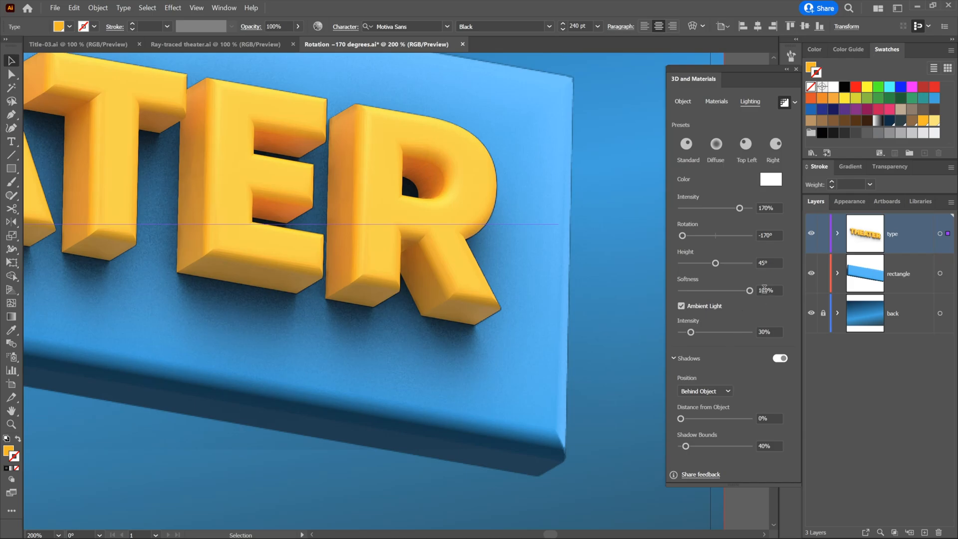
{"action": "left_click_drag", "start_coordinate": [765, 290], "coordinate": [758, 290]}
{"action": "type", "text": "7"}
{"action": "key", "text": "Return"}
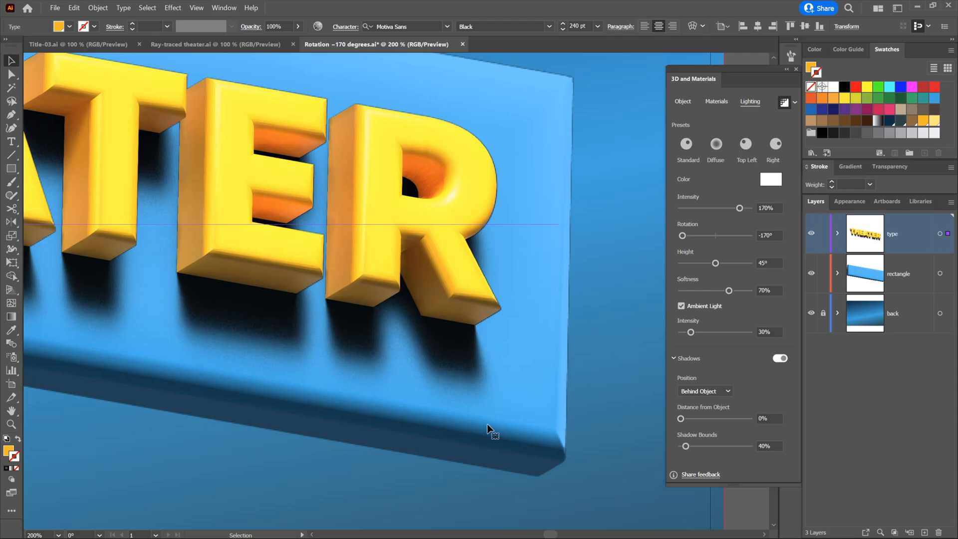
Deselect the THEATER text, show the artwork at 100% and close the 3D and Materials settings
{"action": "left_click", "coordinate": [497, 376]}
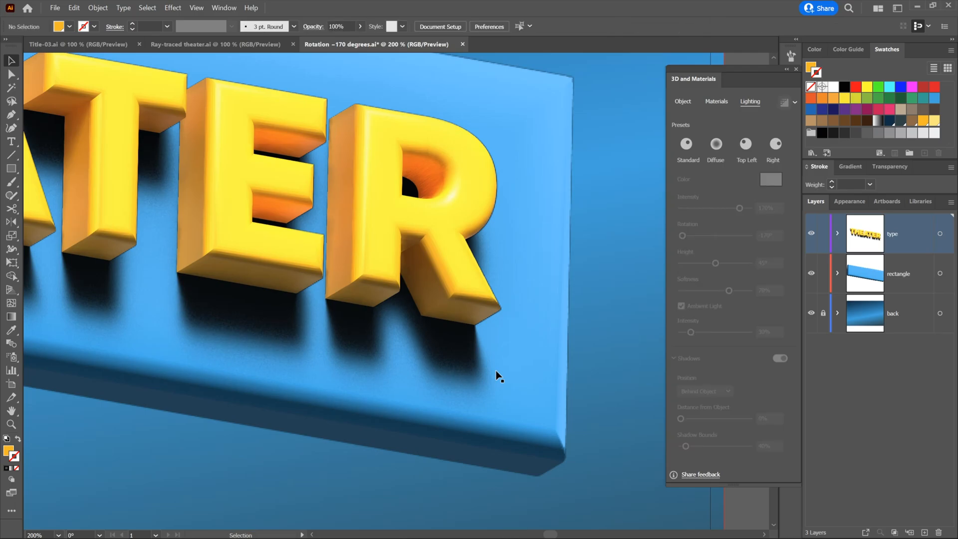
{"action": "key", "text": "ctrl"}
{"action": "key", "text": "ctrl+0"}
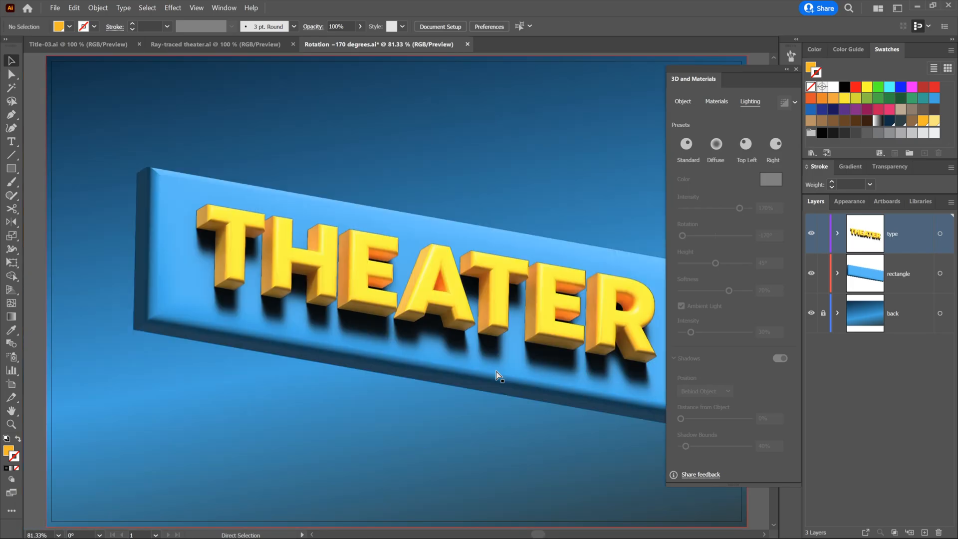
{"action": "key", "text": "ctrl+1"}
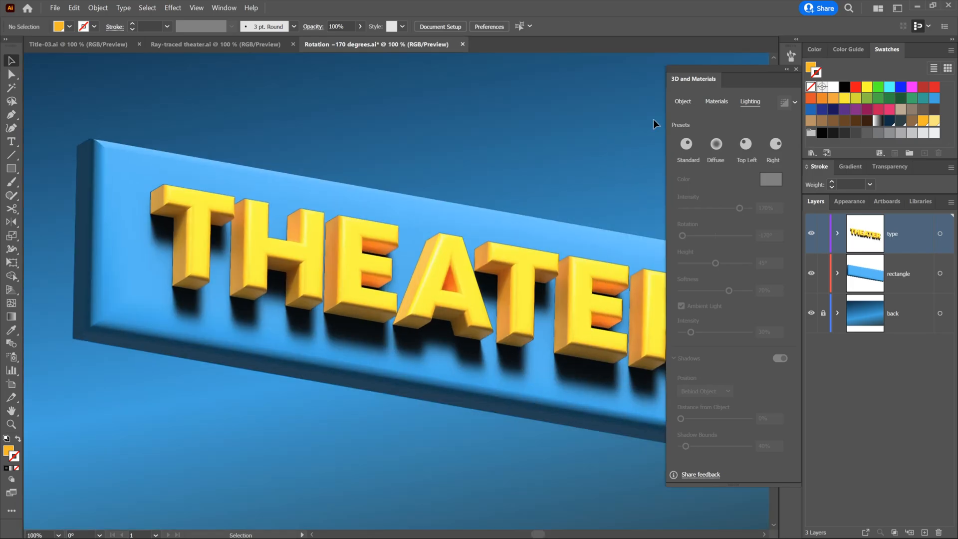
{"action": "left_click", "coordinate": [796, 70]}
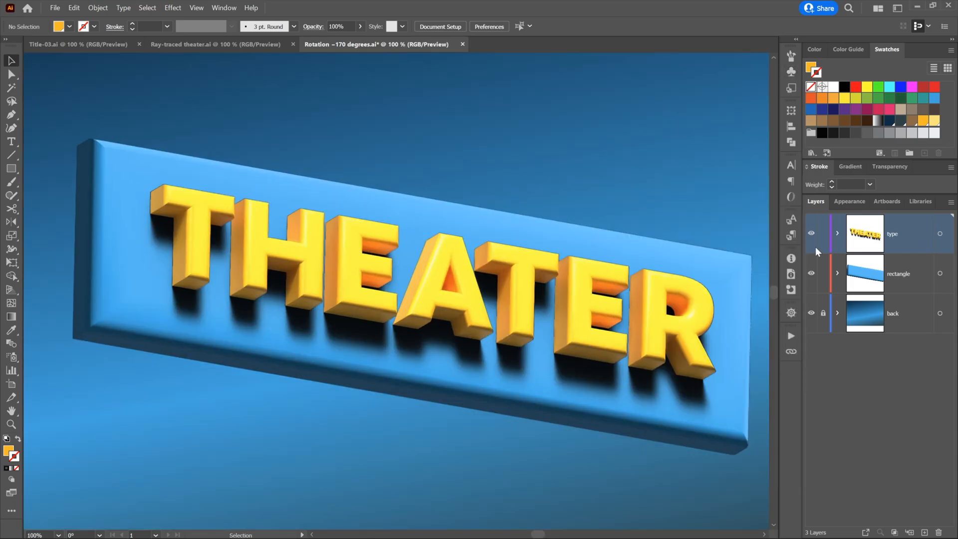